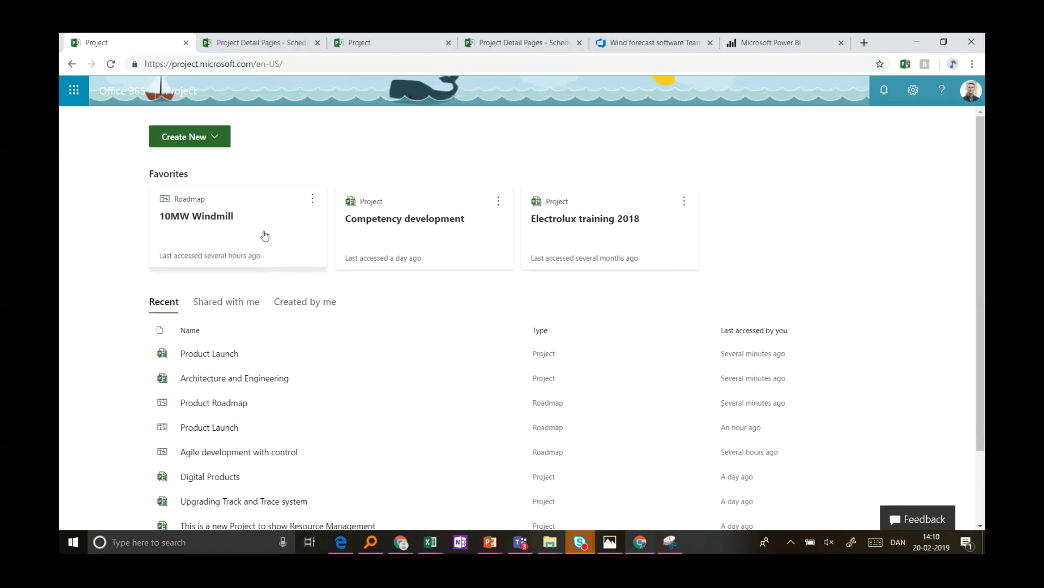
Show the Project home page full screen and look through the items created by me before returning to the recent ones
{"action": "key", "text": "F11"}
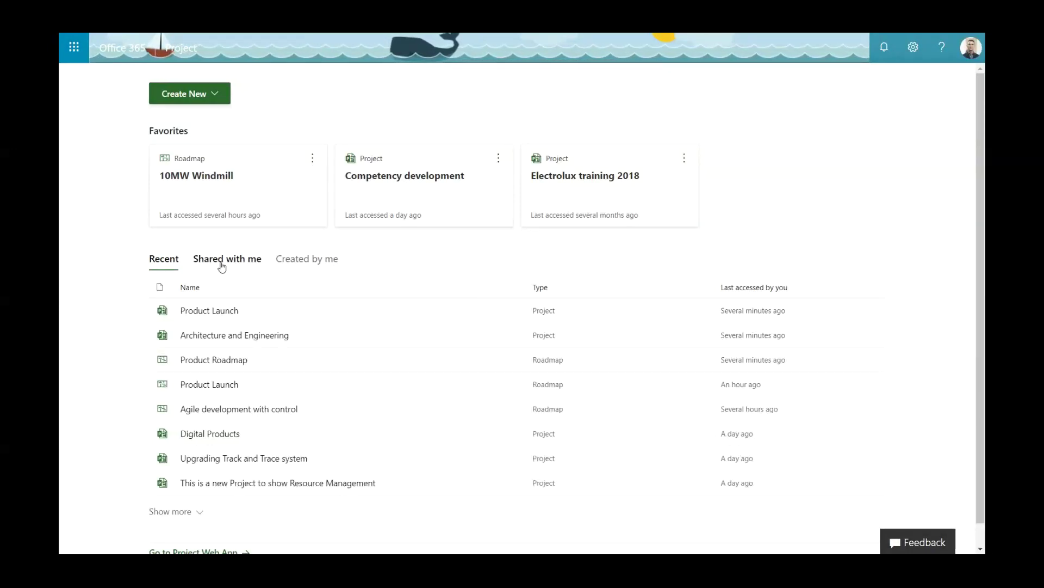
{"action": "left_click", "coordinate": [296, 259]}
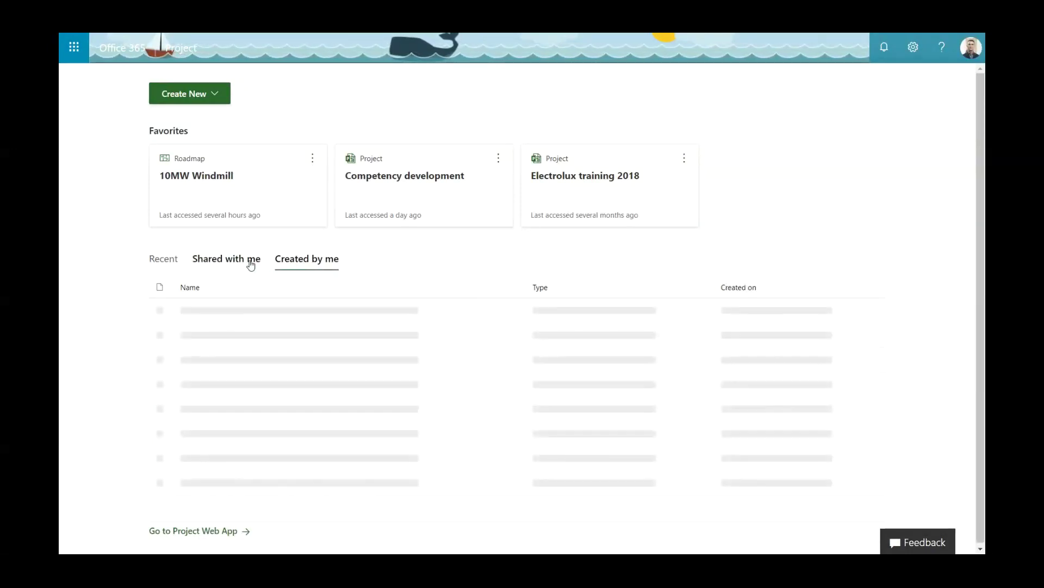
{"action": "left_click", "coordinate": [167, 261]}
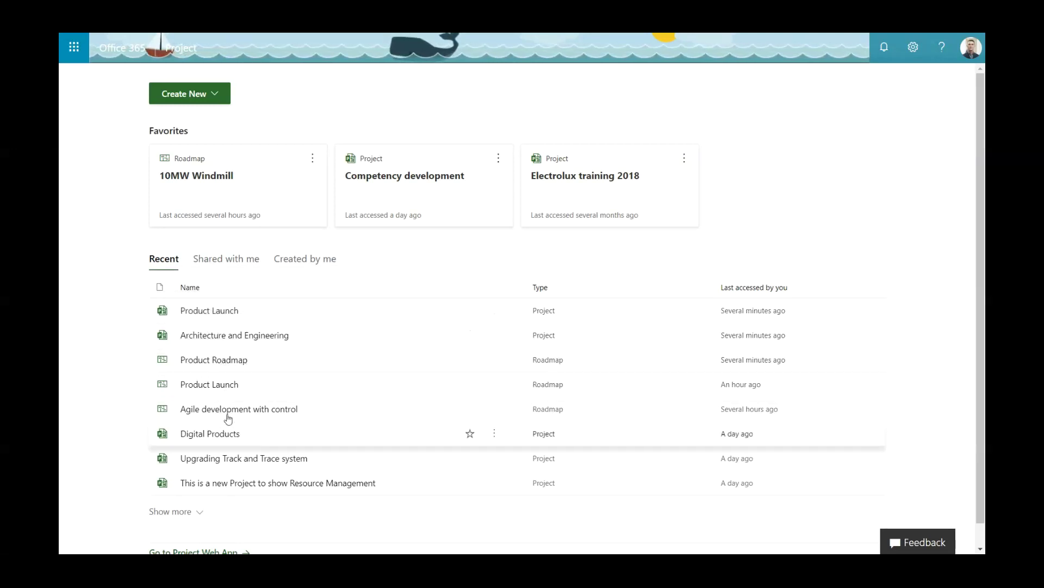
Create a new roadmap and name it Product Roadmap
{"action": "left_click", "coordinate": [202, 100]}
{"action": "left_click", "coordinate": [197, 124]}
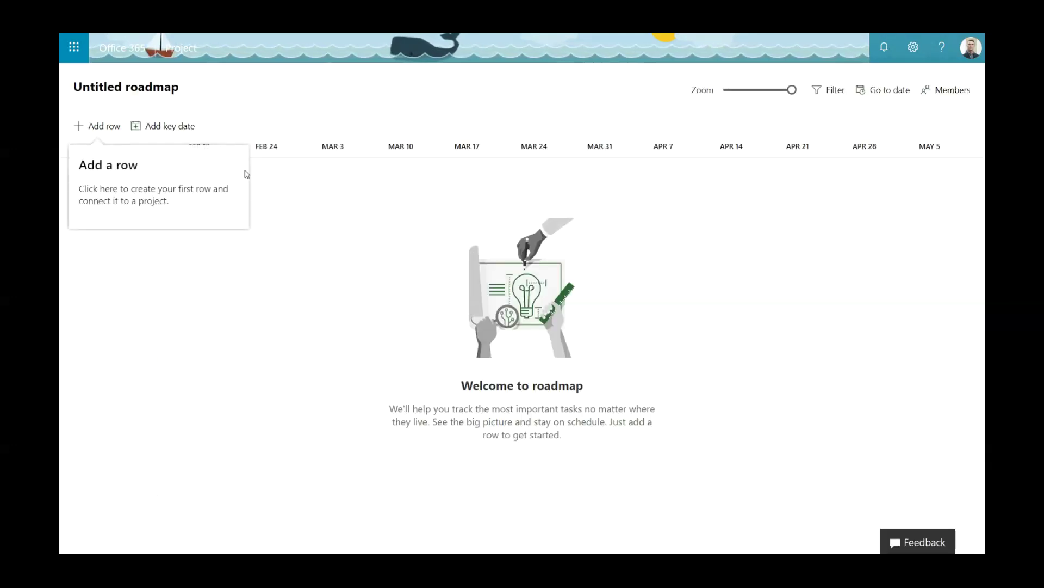
{"action": "left_click", "coordinate": [125, 87]}
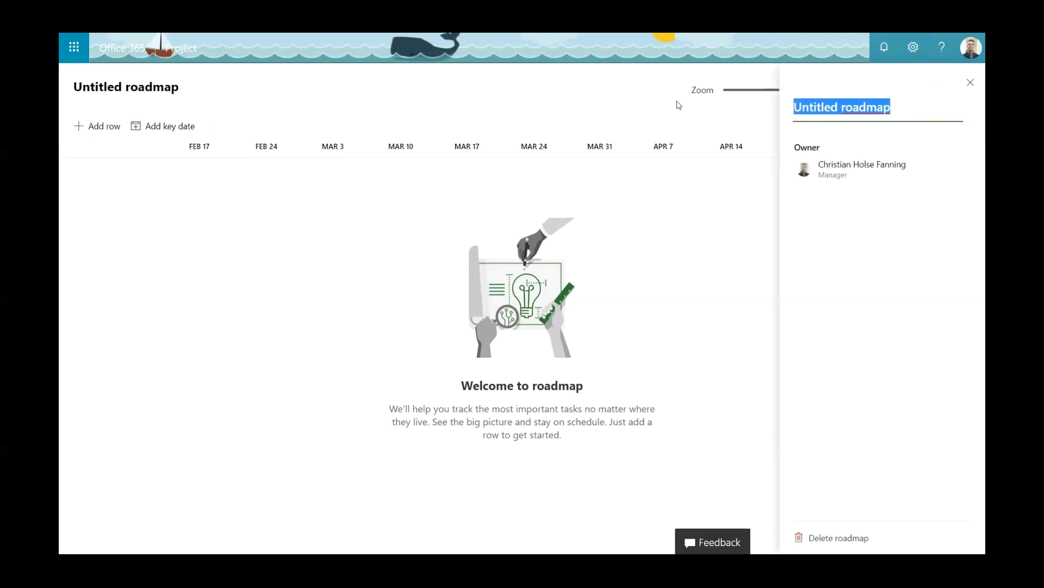
{"action": "type", "text": "Product"}
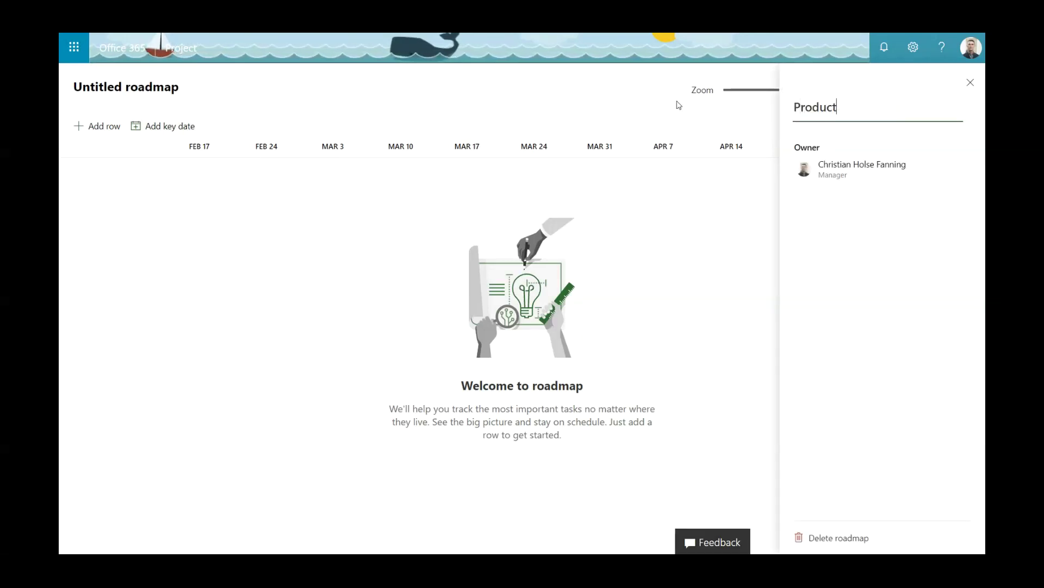
{"action": "type", "text": " Launch"}
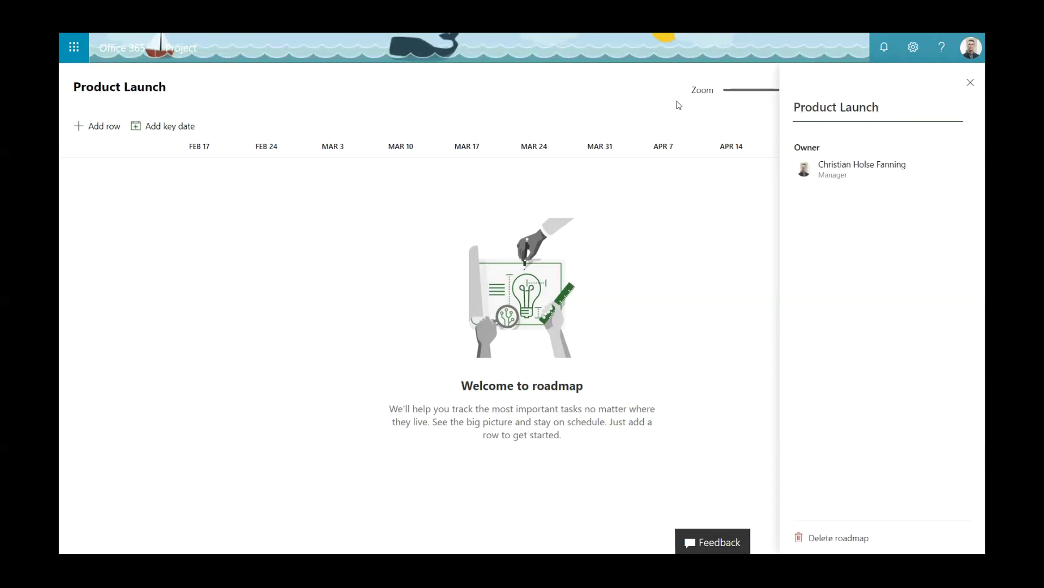
{"action": "key", "text": "BackSpace"}
{"action": "key", "text": "BackSpace"}
{"action": "key", "text": "BackSpace"}
{"action": "key", "text": "BackSpace"}
{"action": "key", "text": "BackSpace"}
{"action": "key", "text": "BackSpace"}
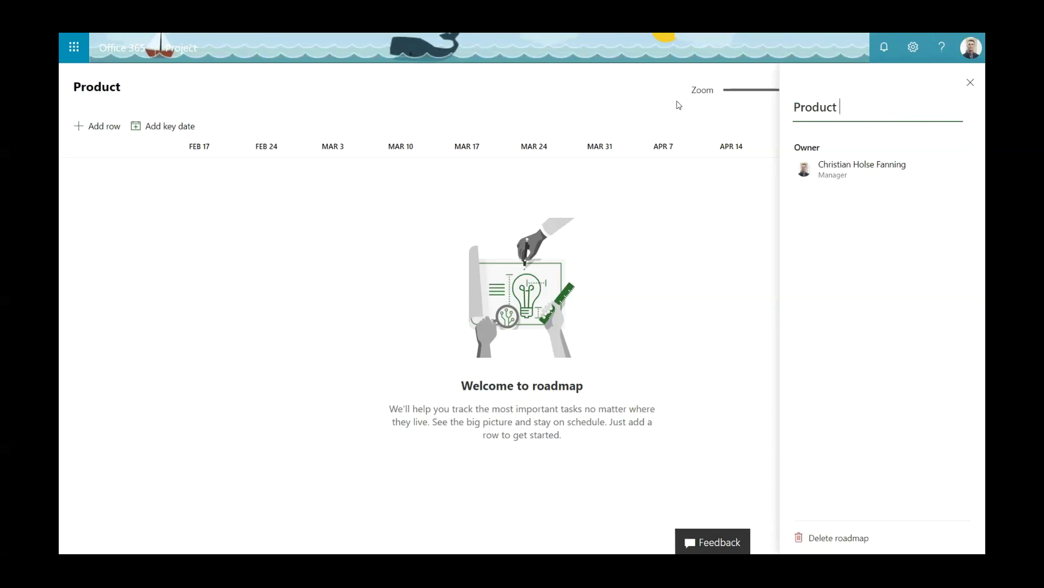
{"action": "type", "text": "Road"}
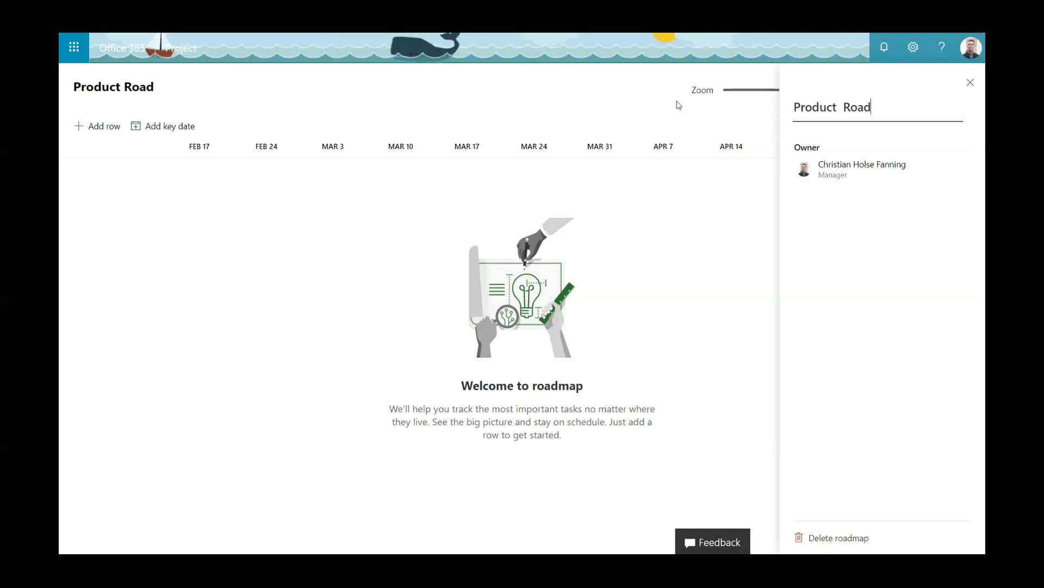
{"action": "type", "text": "map"}
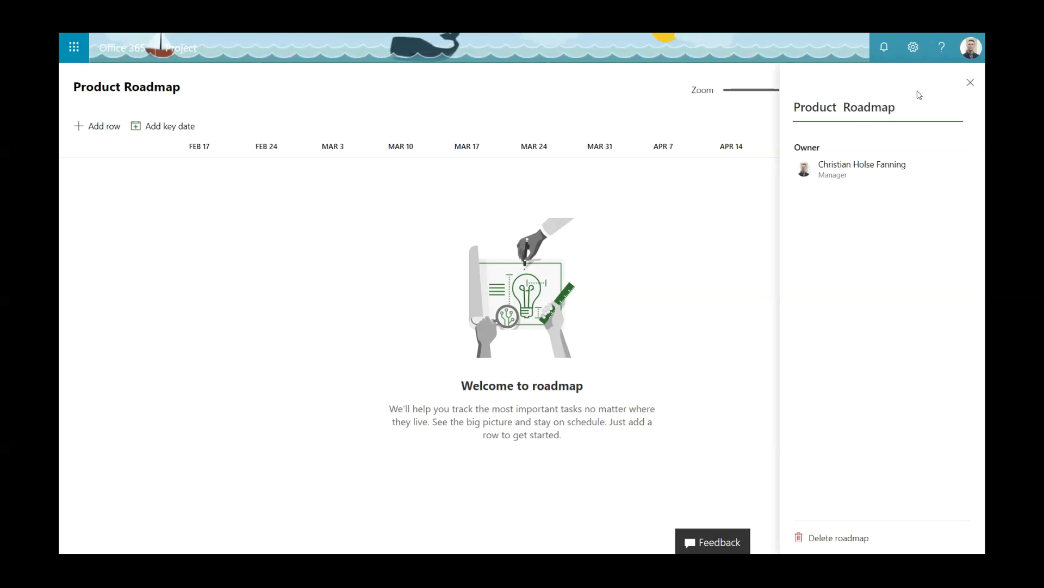
{"action": "left_click", "coordinate": [971, 83]}
Add a row to the roadmap and connect it to the Product Launch project from Project Online
{"action": "left_click", "coordinate": [109, 126]}
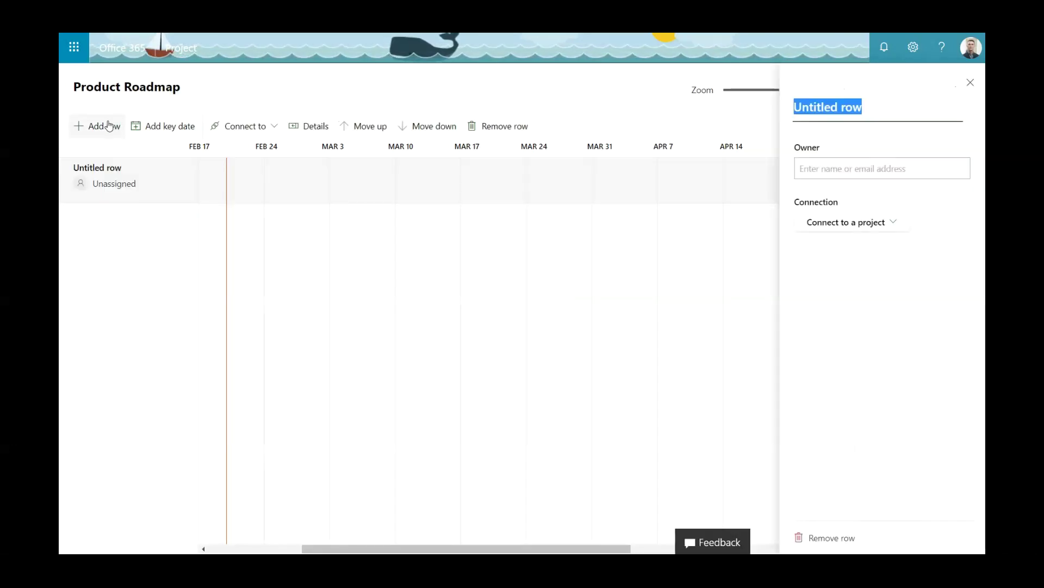
{"action": "left_click", "coordinate": [815, 108]}
{"action": "left_click_drag", "start_coordinate": [862, 108], "coordinate": [795, 107]}
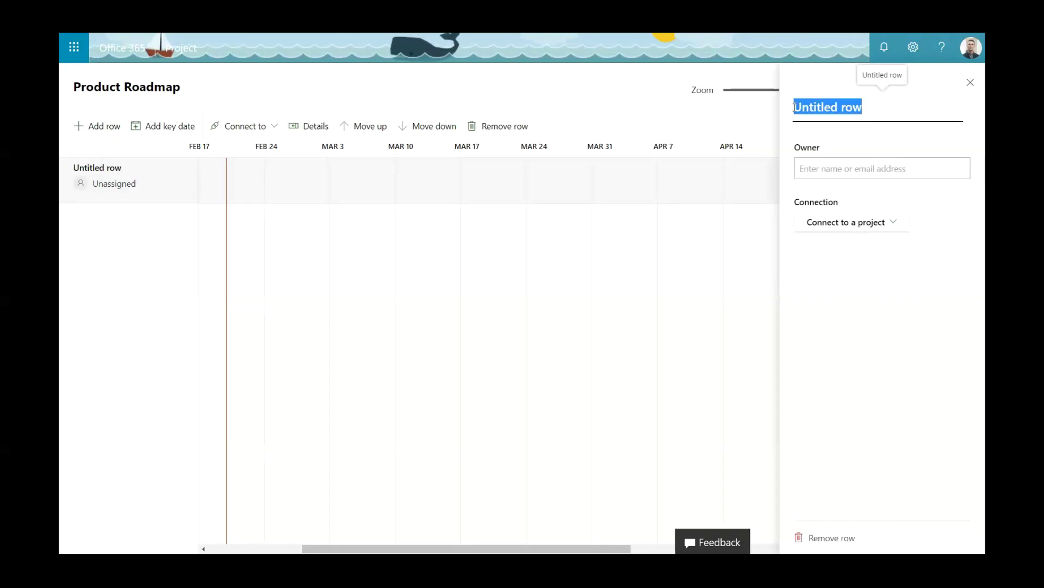
{"action": "left_click", "coordinate": [843, 231]}
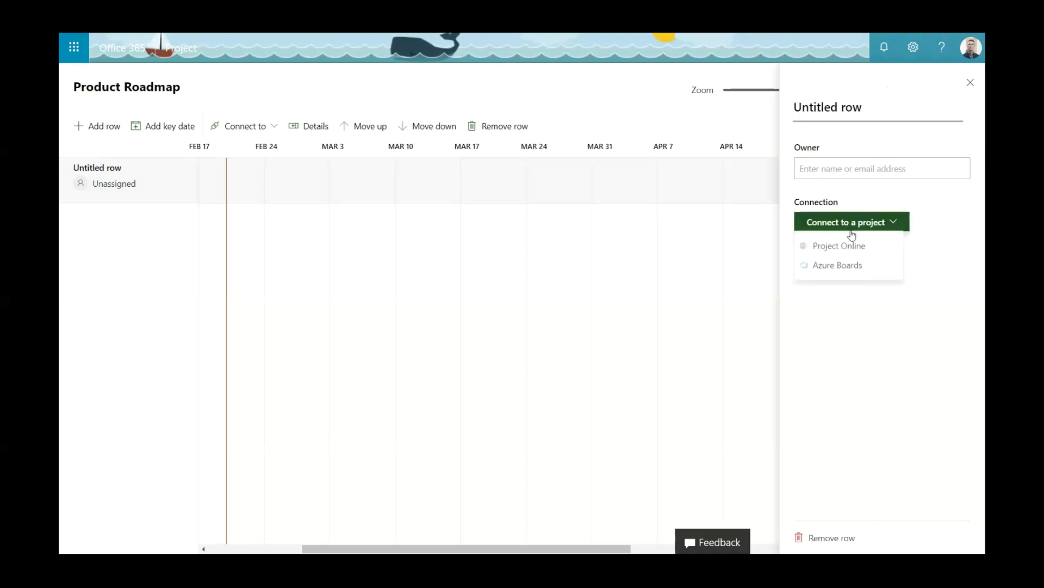
{"action": "left_click", "coordinate": [843, 246]}
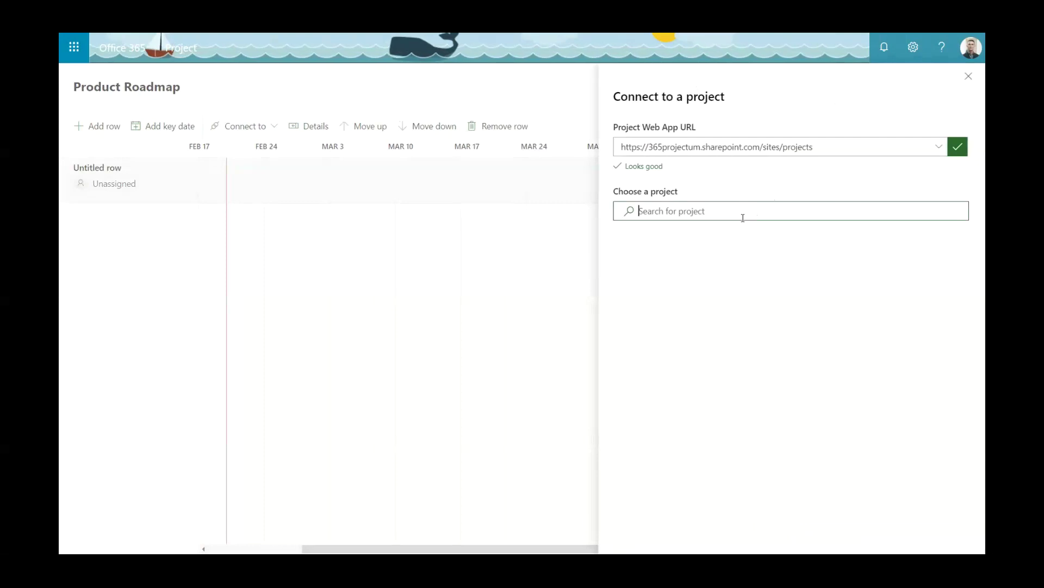
{"action": "left_click", "coordinate": [742, 218]}
{"action": "type", "text": "prod"}
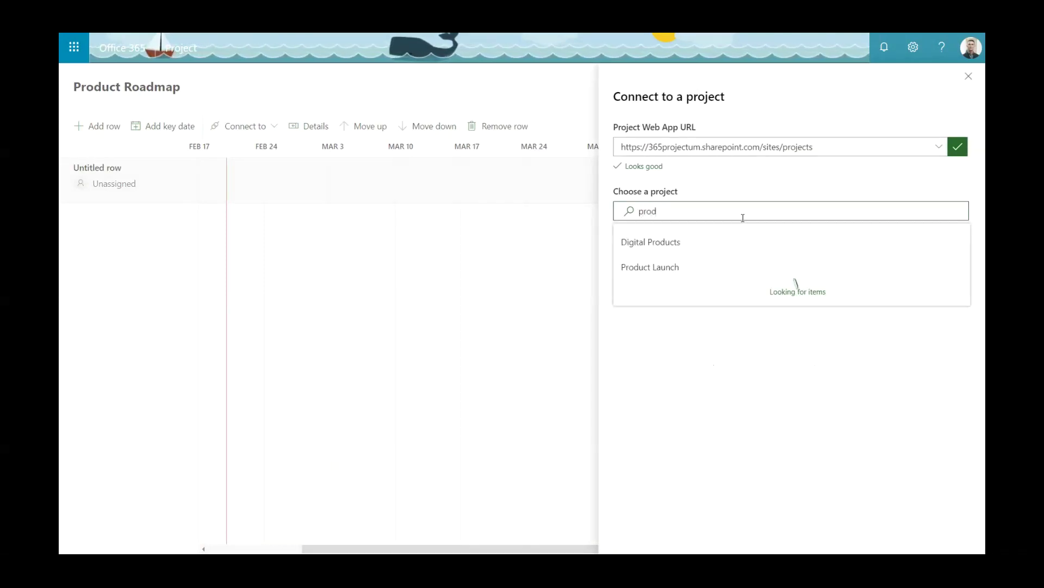
{"action": "left_click", "coordinate": [686, 265]}
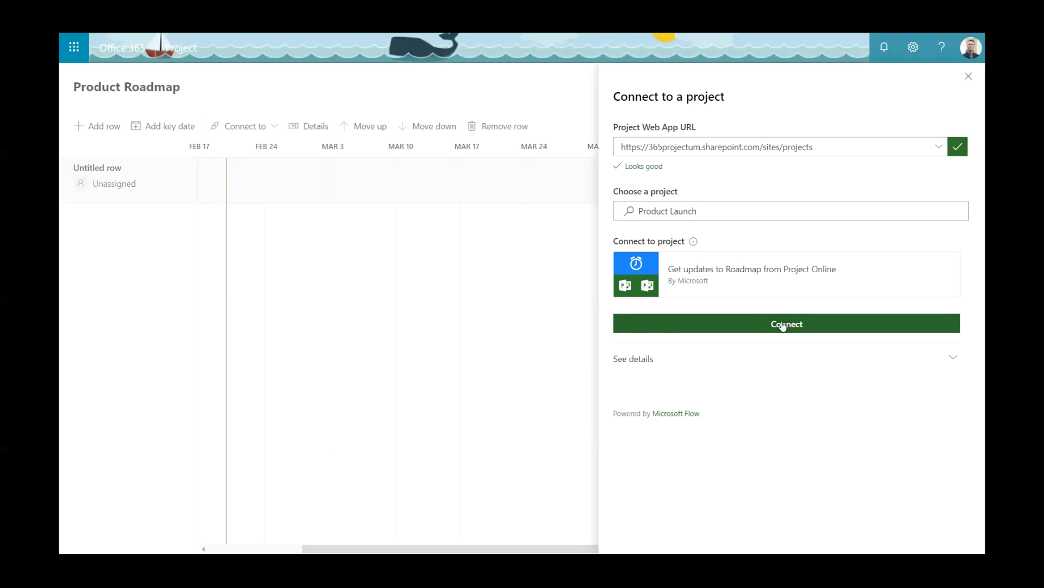
{"action": "left_click", "coordinate": [783, 325]}
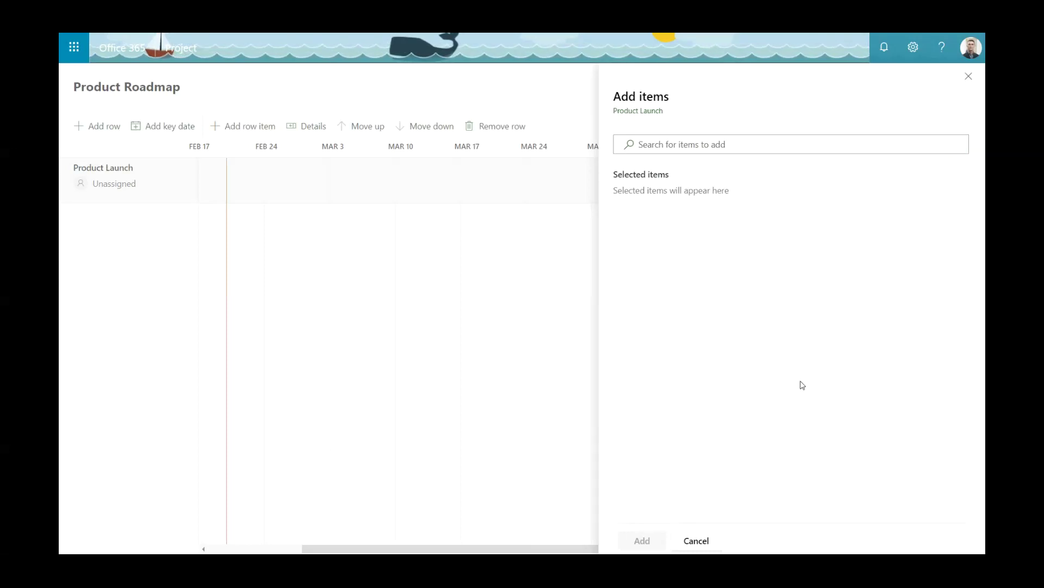
Find the Design phase of the connected project and add it to the Product Launch row
{"action": "left_click", "coordinate": [725, 153]}
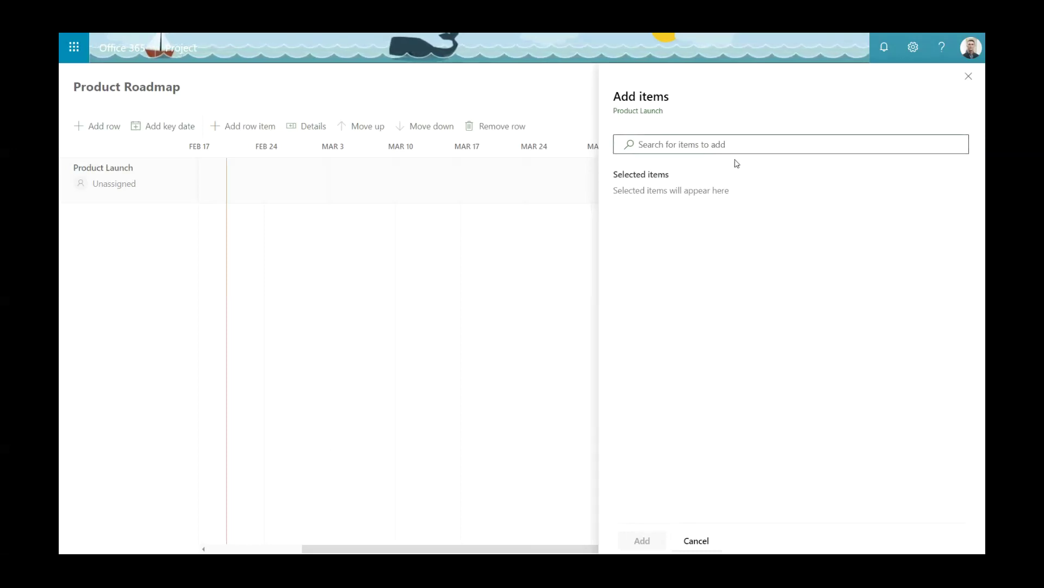
{"action": "type", "text": "des"}
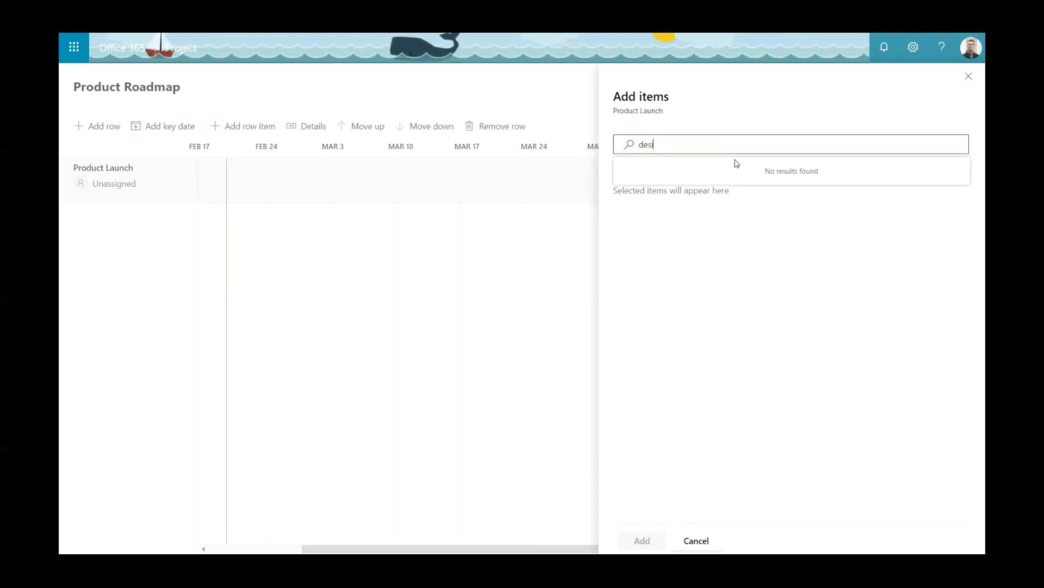
{"action": "type", "text": "ign"}
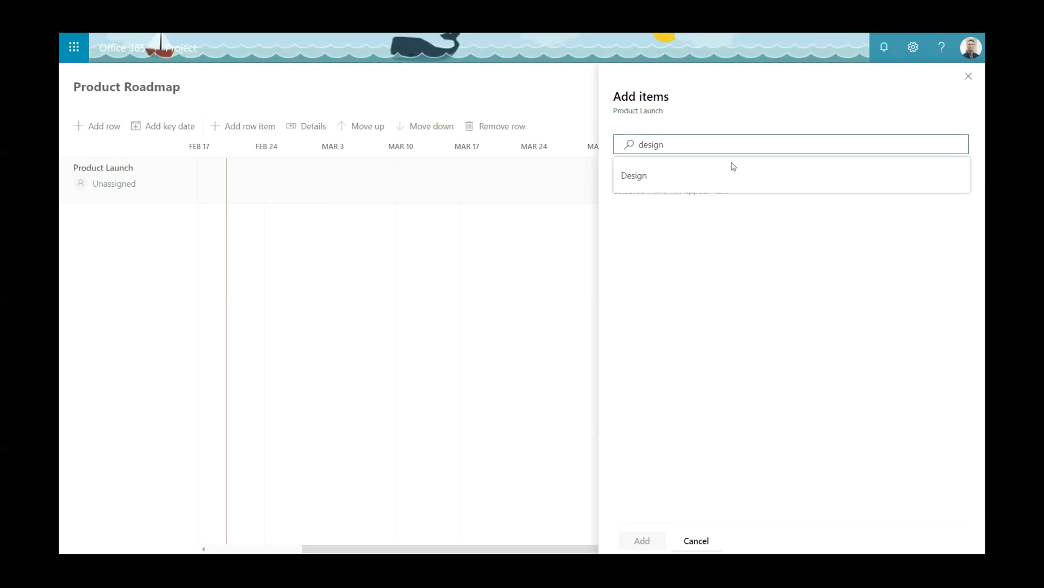
{"action": "left_click", "coordinate": [687, 174]}
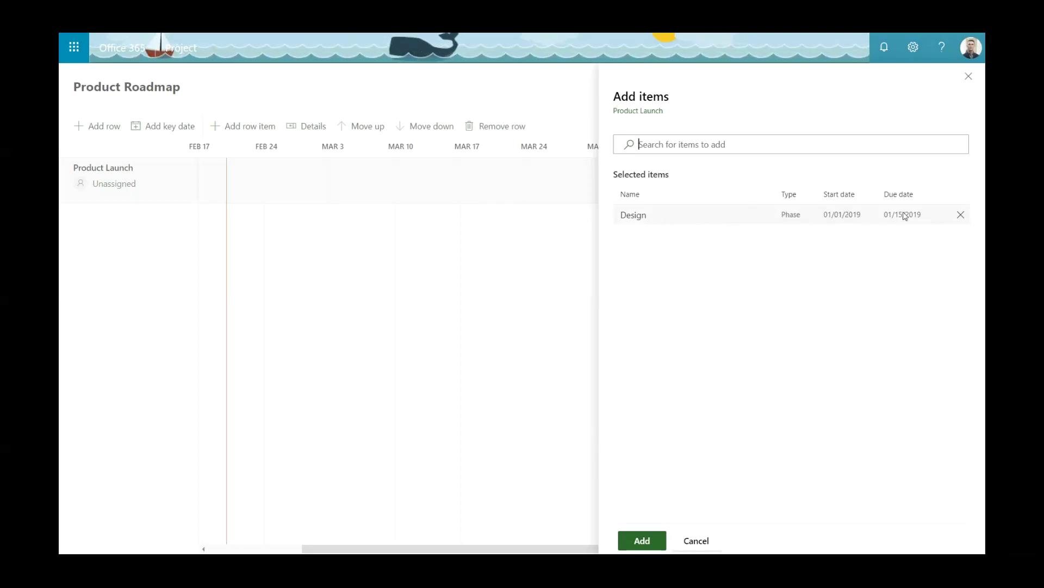
{"action": "left_click", "coordinate": [644, 540]}
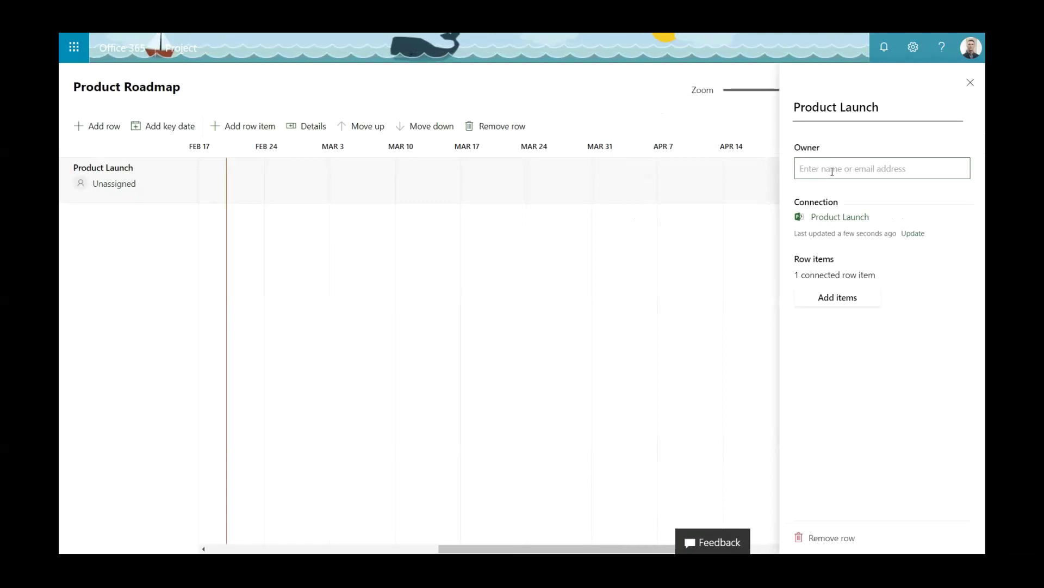
Assign the key account manager as owner of the Product Launch row and close its details
{"action": "type", "text": "c"}
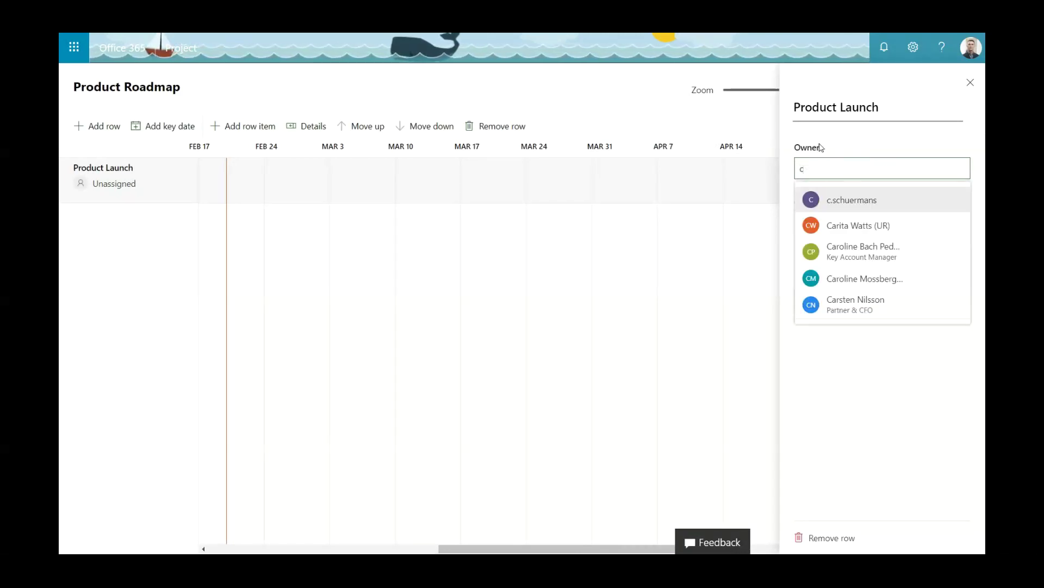
{"action": "left_click", "coordinate": [884, 252]}
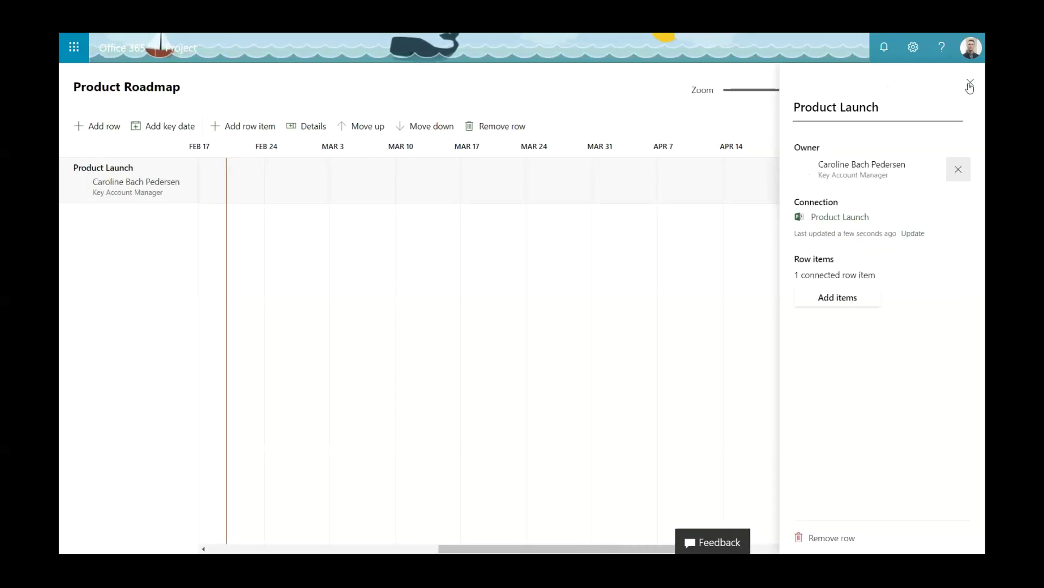
{"action": "left_click", "coordinate": [970, 82]}
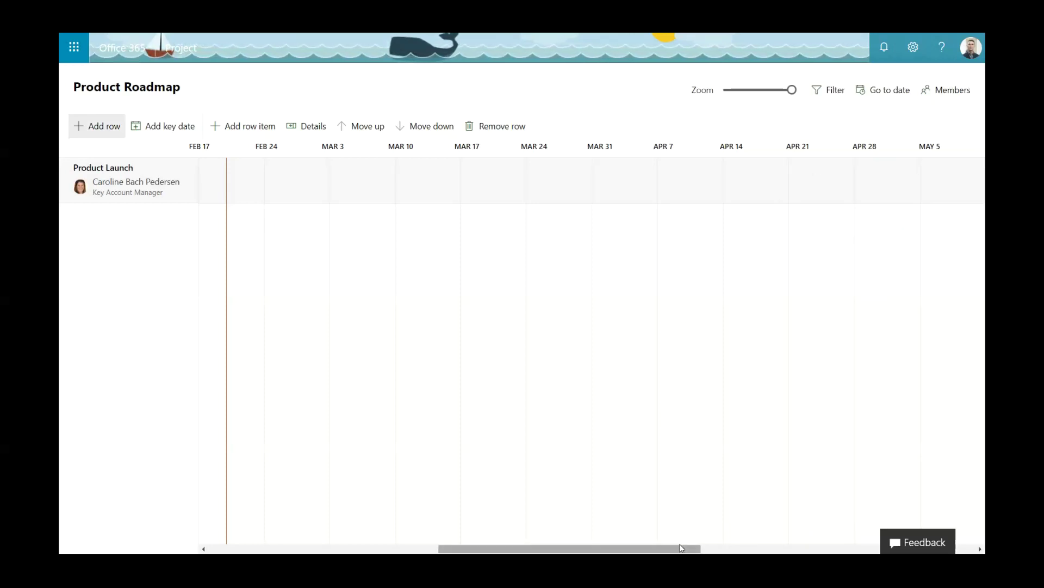
Check the Design bar on the roadmap timeline and open the project connected to the Product Launch row
{"action": "left_click_drag", "start_coordinate": [650, 549], "coordinate": [420, 550]}
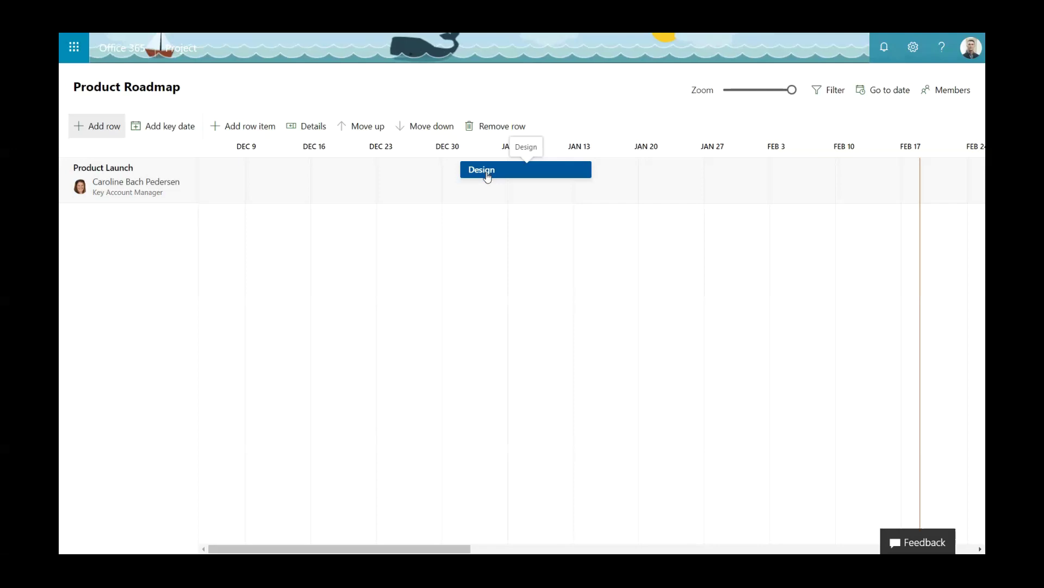
{"action": "left_click", "coordinate": [108, 168]}
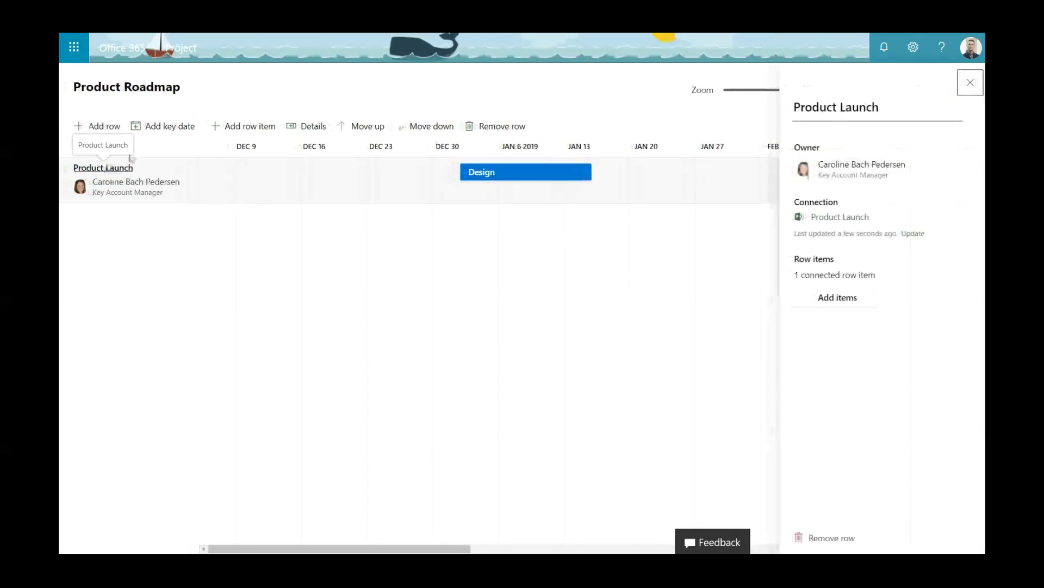
{"action": "left_click", "coordinate": [837, 219]}
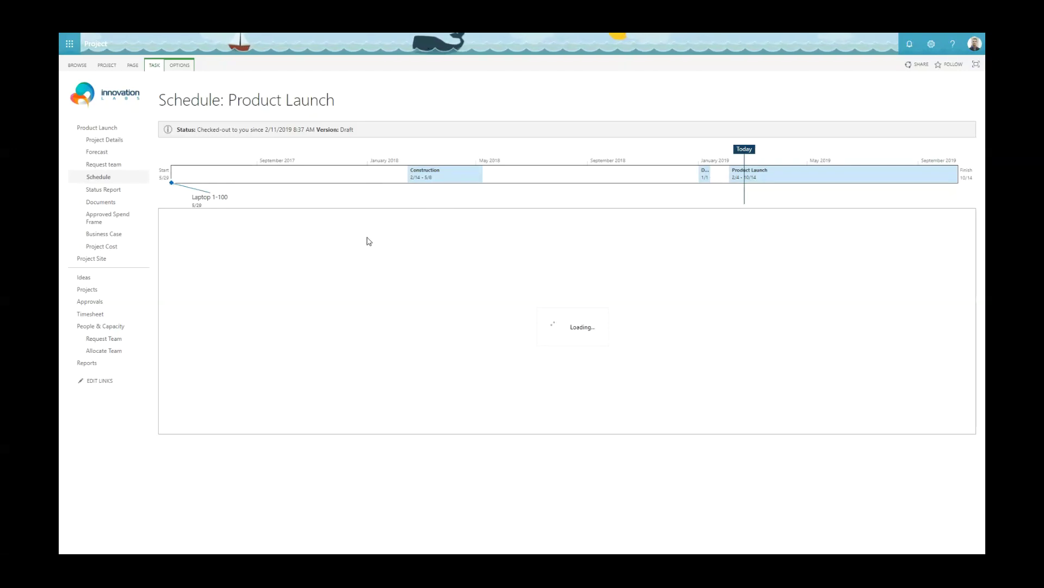
Add the Construction task from the project schedule to the Product Launch row of Product Roadmap
{"action": "left_click", "coordinate": [176, 273]}
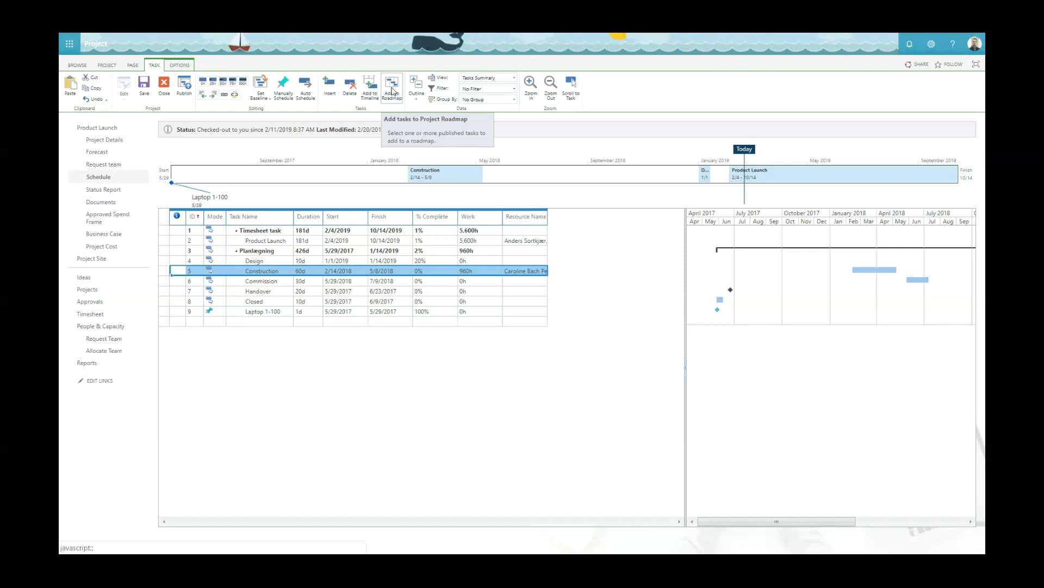
{"action": "left_click", "coordinate": [392, 91]}
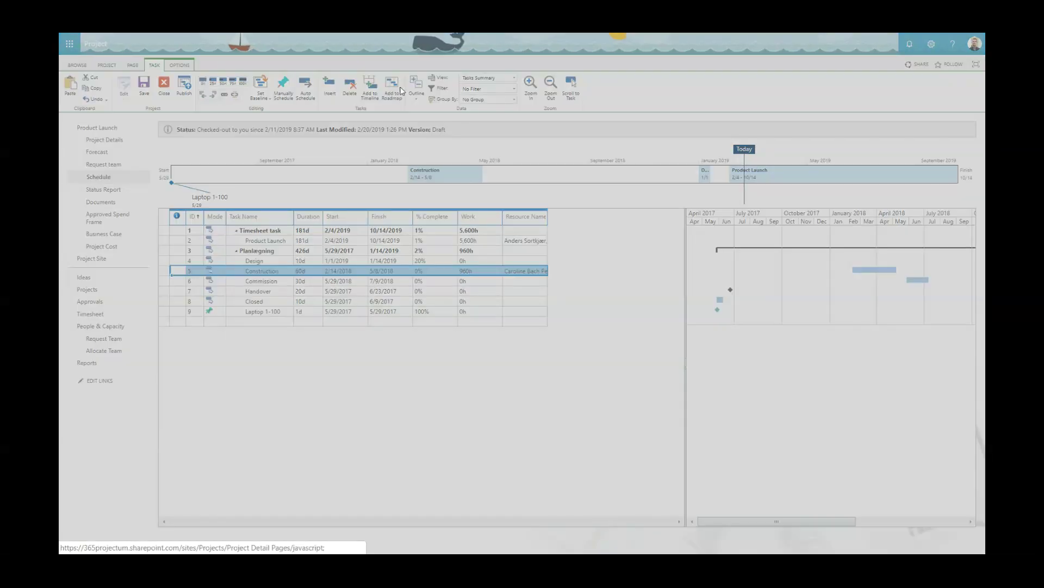
{"action": "left_click", "coordinate": [515, 283]}
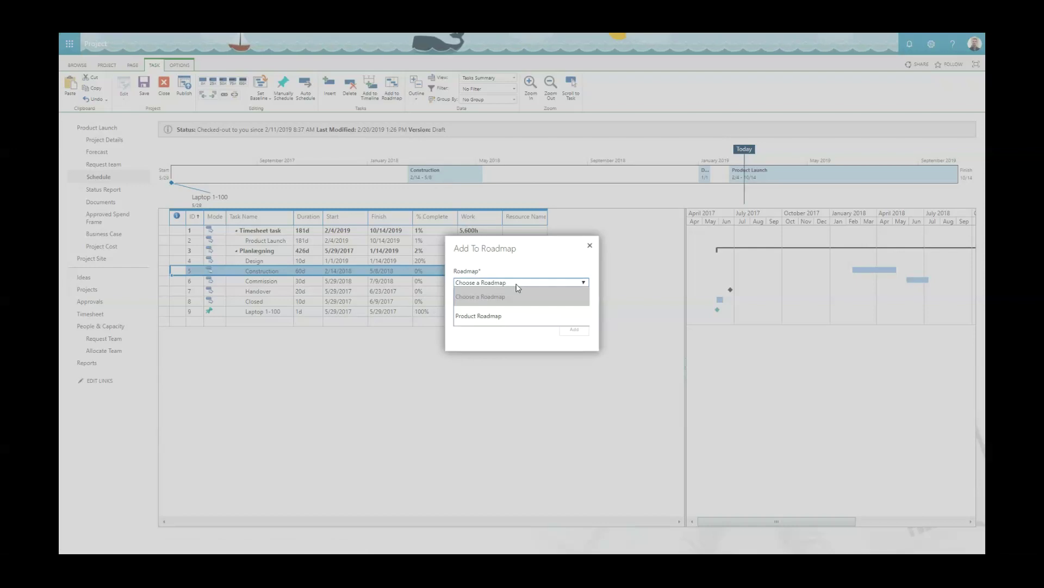
{"action": "left_click", "coordinate": [490, 316]}
{"action": "left_click", "coordinate": [497, 311]}
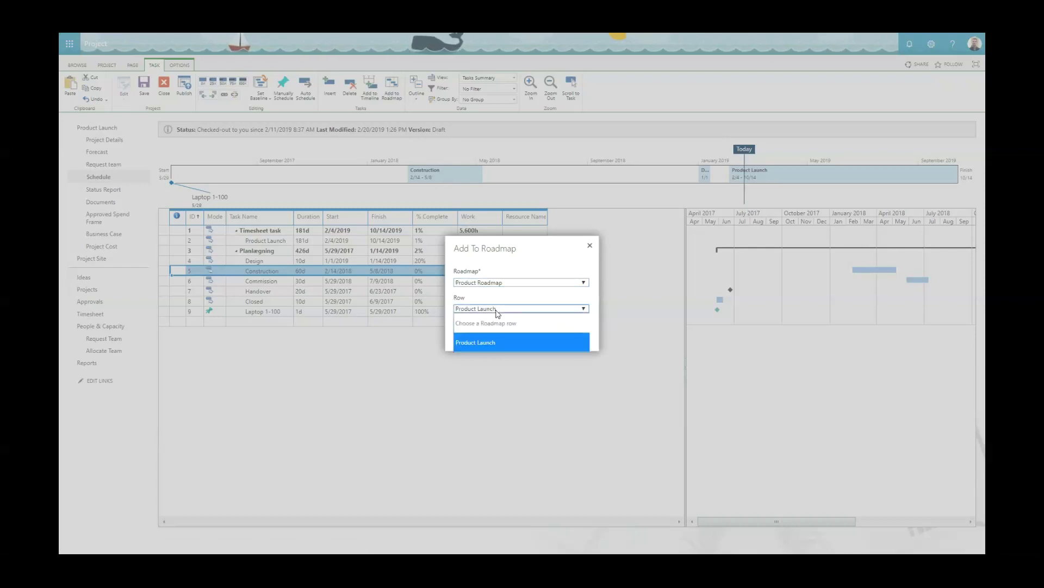
{"action": "left_click", "coordinate": [494, 342]}
{"action": "left_click", "coordinate": [571, 330]}
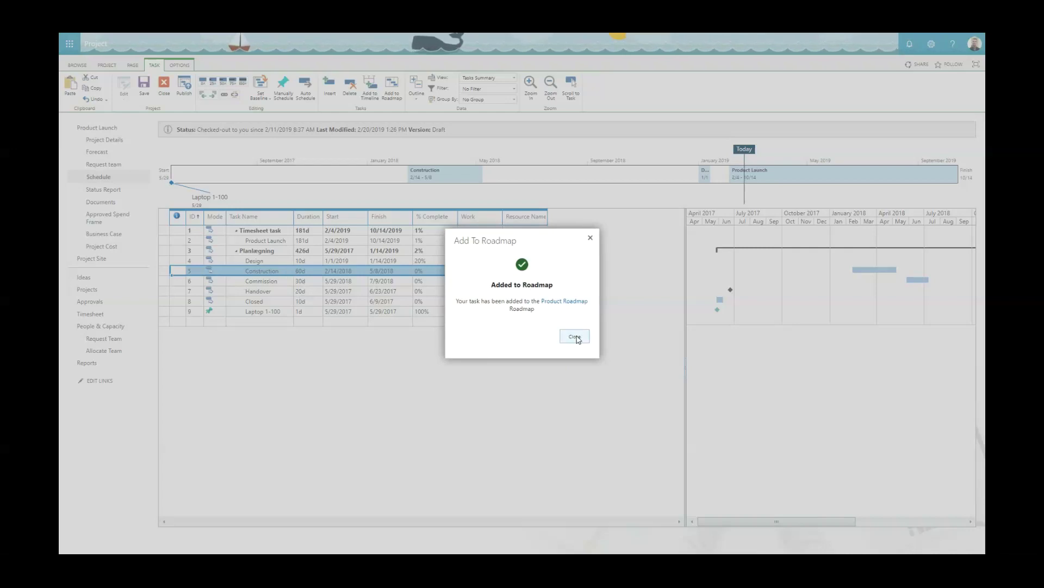
{"action": "left_click", "coordinate": [576, 336]}
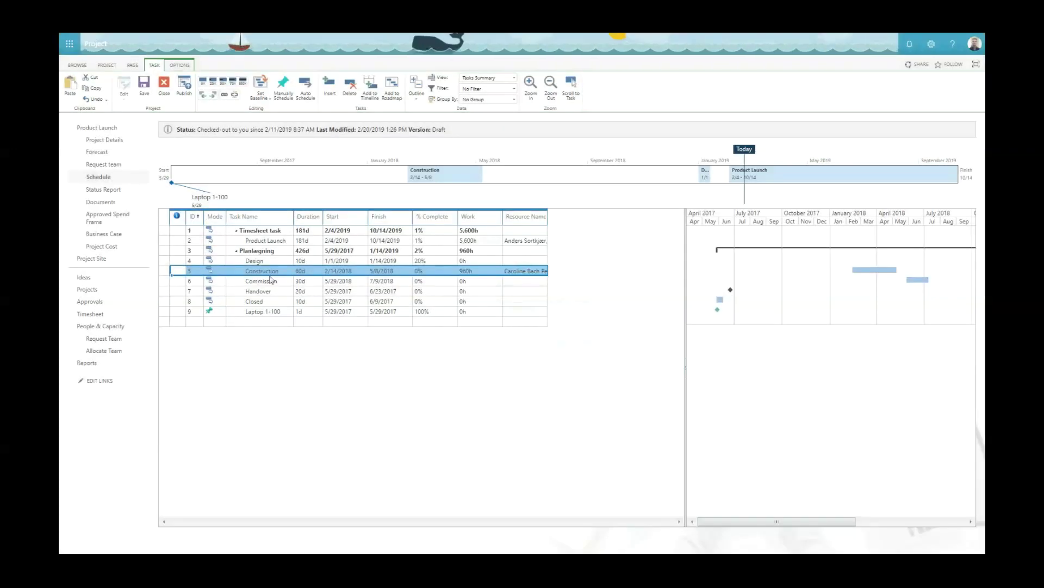
{"action": "left_click", "coordinate": [178, 255]}
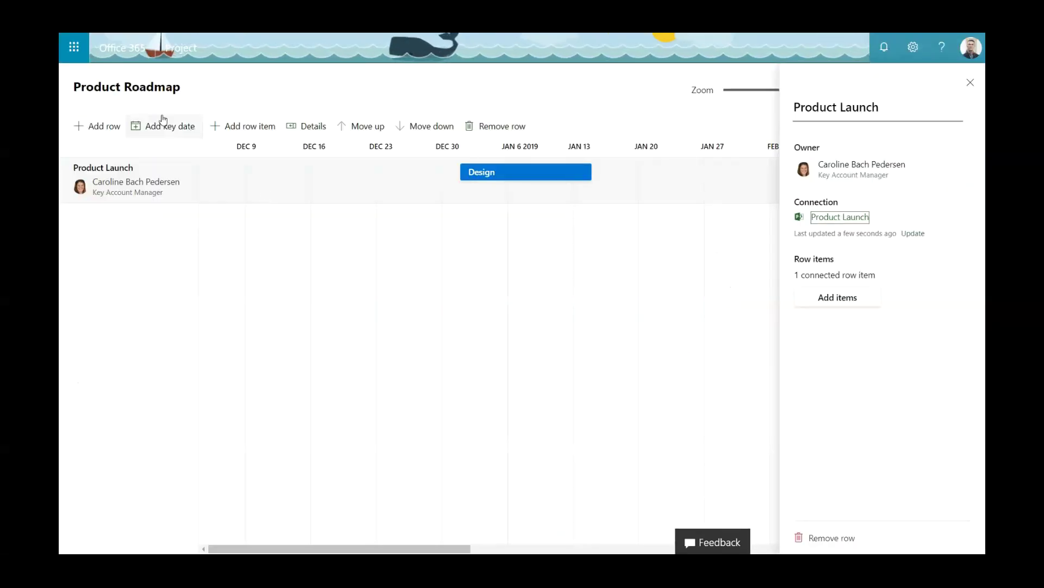
Zoom the Product Roadmap timeline out to months to compare the Construction and Design bars, and check the owner filter
{"action": "left_click", "coordinate": [135, 62]}
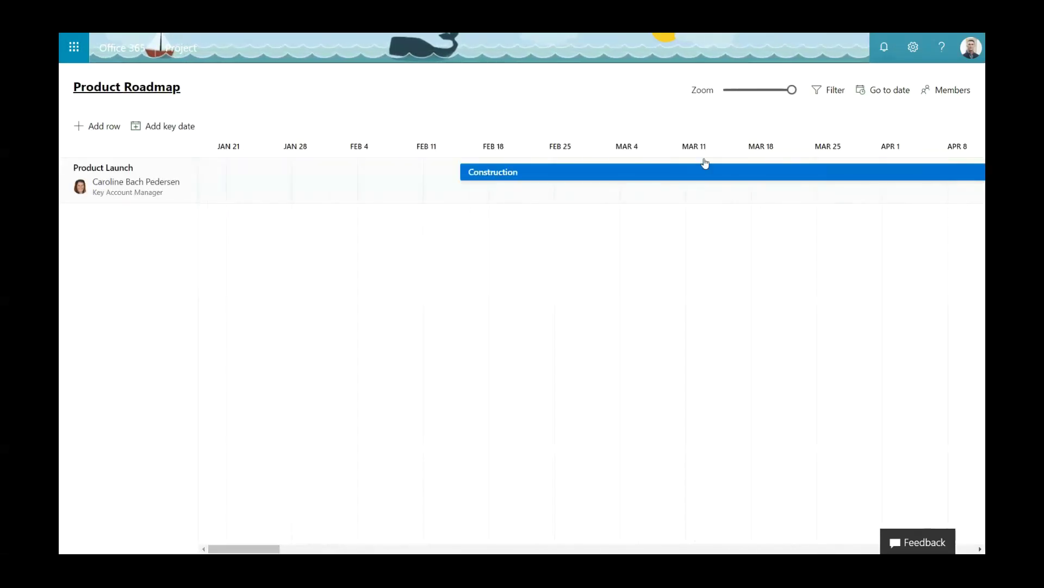
{"action": "left_click_drag", "start_coordinate": [782, 90], "coordinate": [730, 91]}
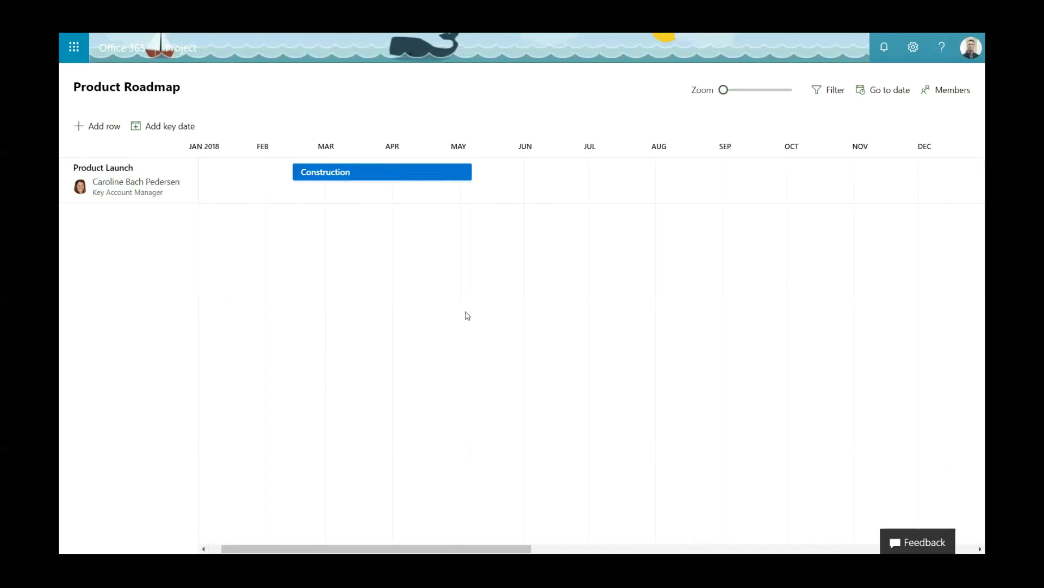
{"action": "mouse_move", "coordinate": [409, 548]}
{"action": "left_mouse_down"}
{"action": "mouse_move", "coordinate": [429, 549]}
{"action": "mouse_move", "coordinate": [404, 551]}
{"action": "left_mouse_up"}
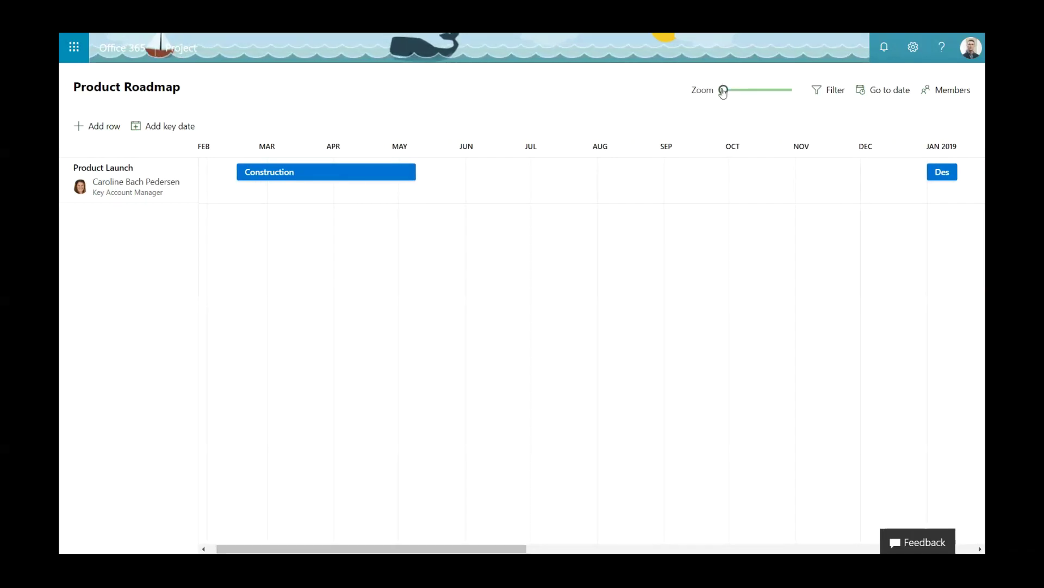
{"action": "left_click_drag", "start_coordinate": [741, 93], "coordinate": [722, 97]}
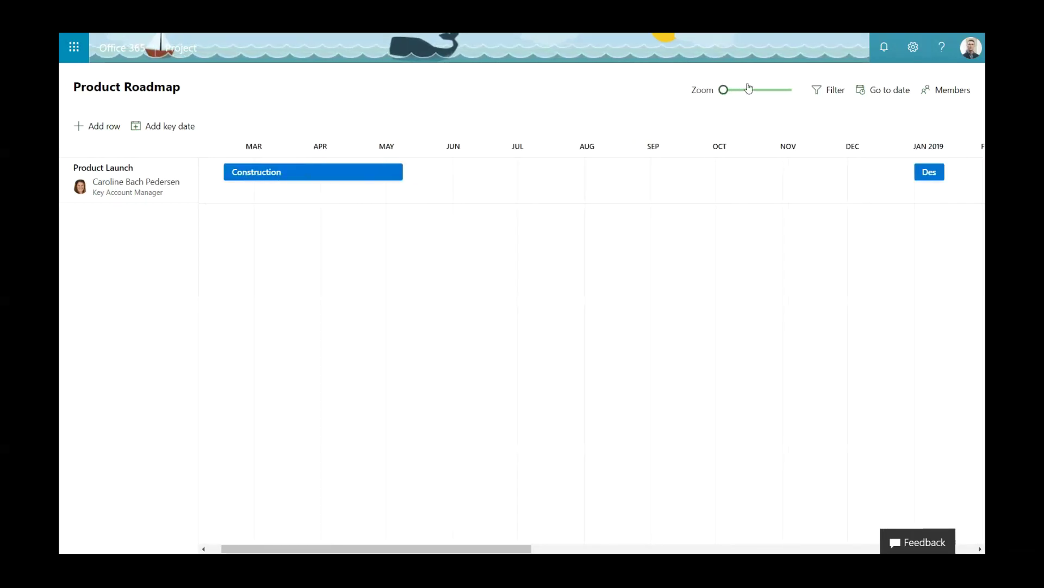
{"action": "left_click", "coordinate": [825, 93]}
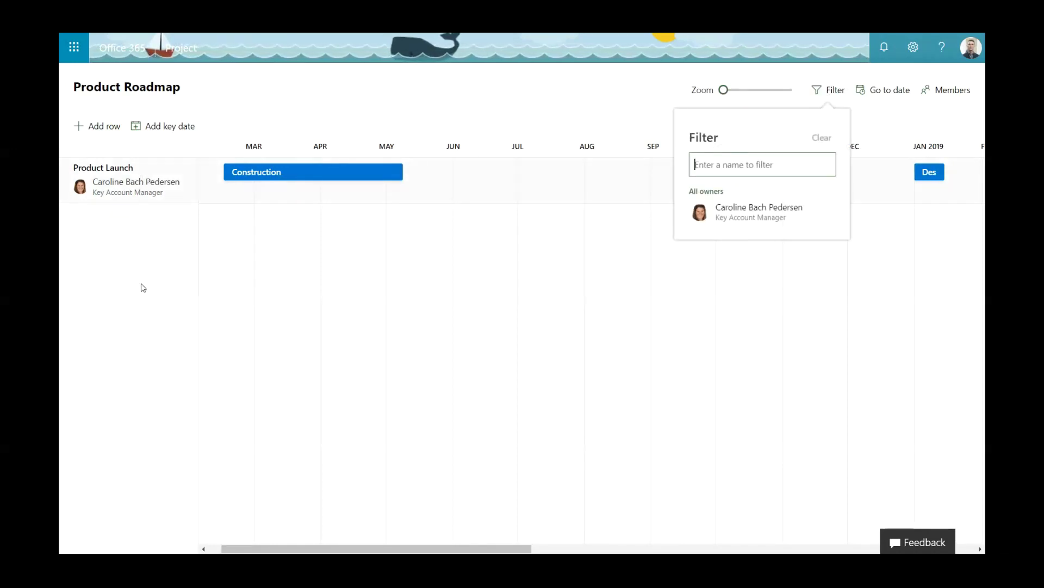
{"action": "left_click", "coordinate": [263, 97]}
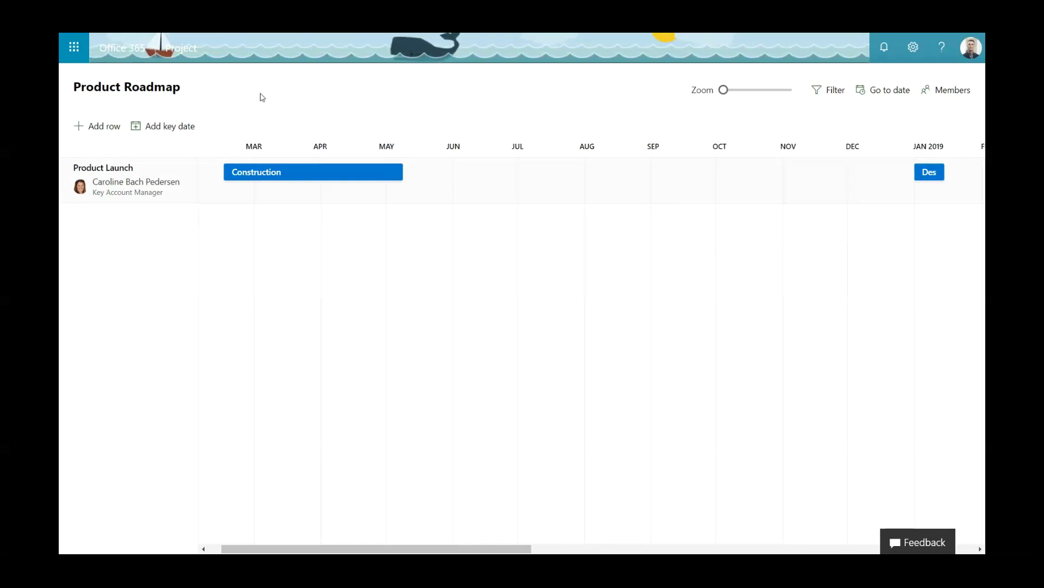
Leave Product Roadmap, bring up the 10MW Windmill roadmap in full screen, and review the Architecture and Engineering row's details
{"action": "left_click", "coordinate": [187, 50]}
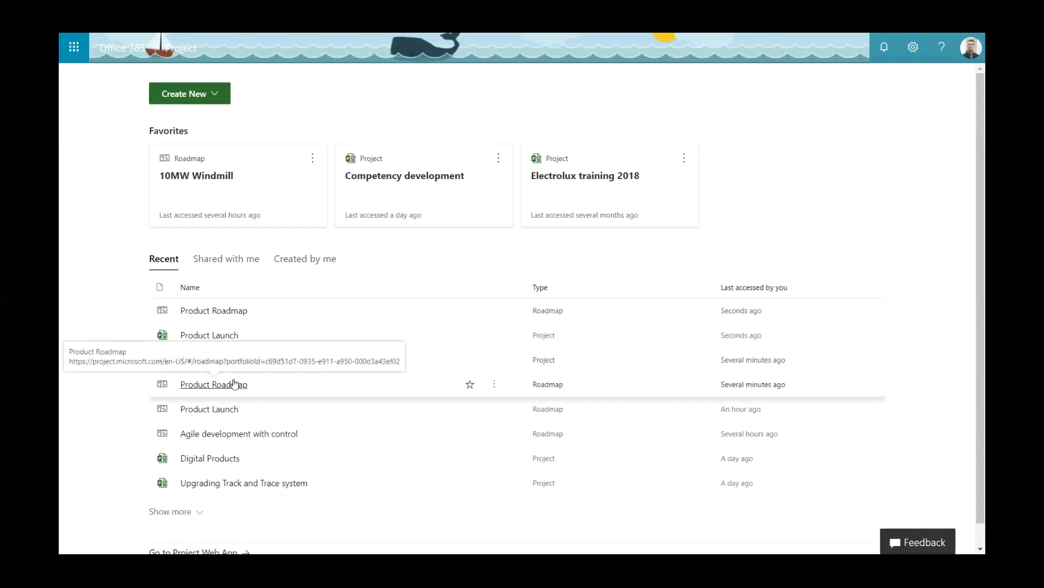
{"action": "key", "text": "F11"}
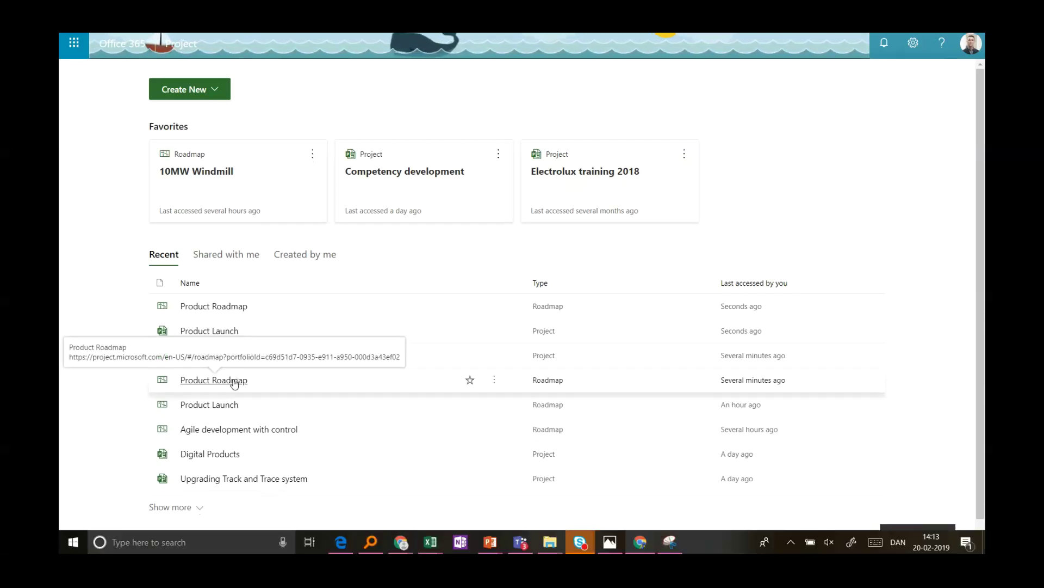
{"action": "left_click", "coordinate": [435, 43]}
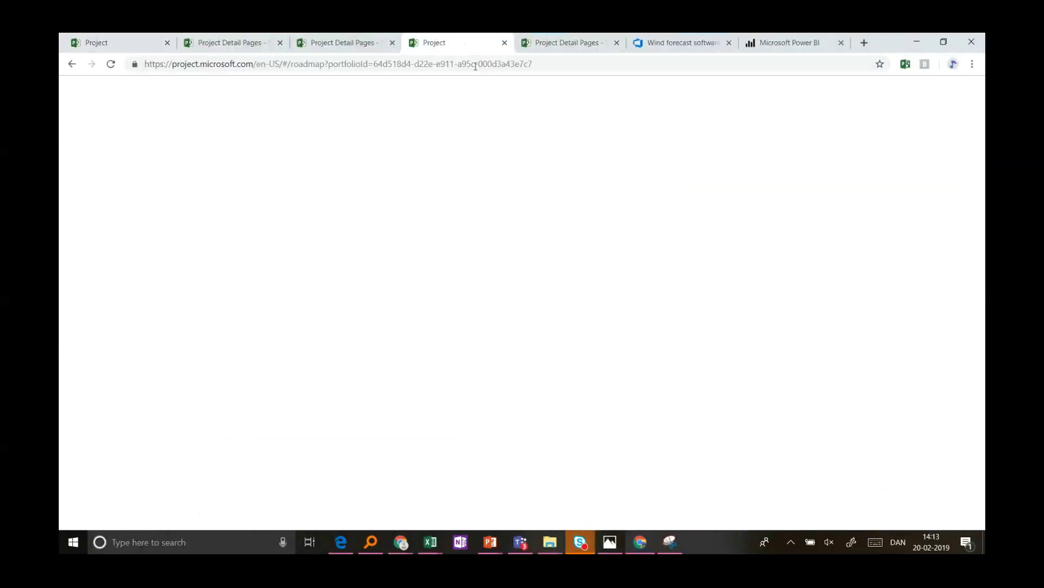
{"action": "key", "text": "F11"}
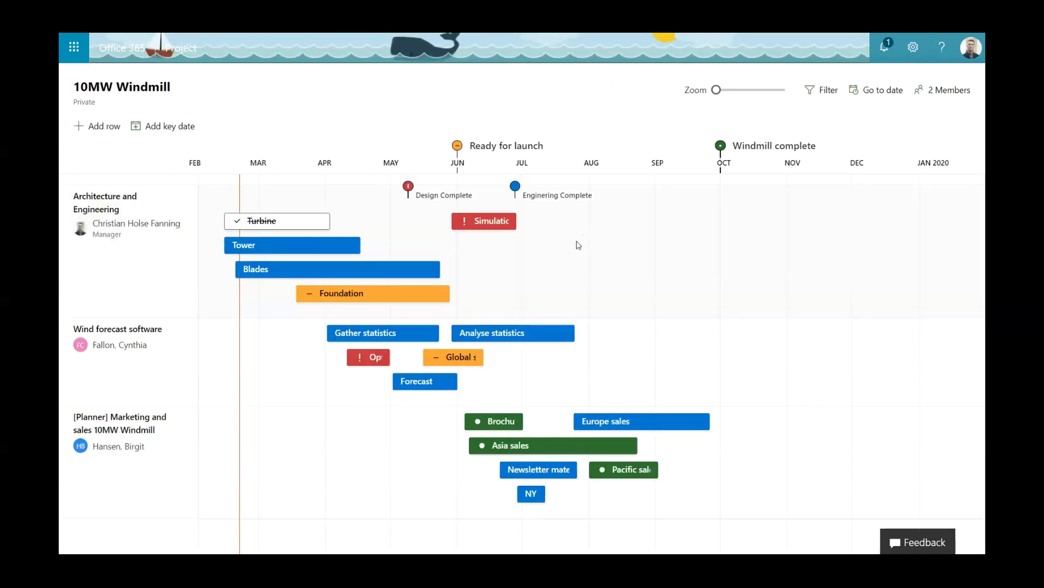
{"action": "left_click", "coordinate": [117, 202]}
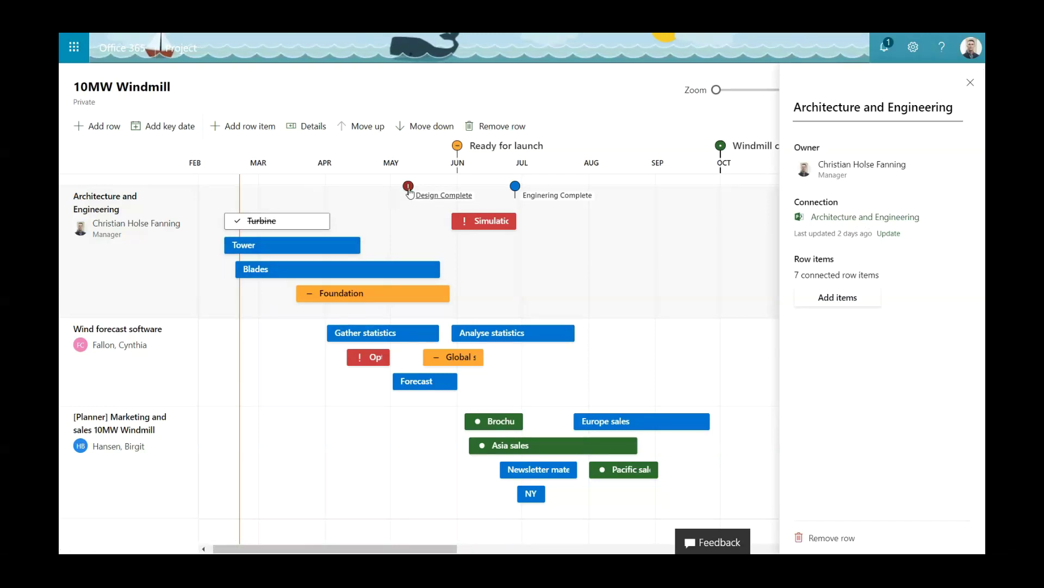
{"action": "left_click", "coordinate": [970, 87]}
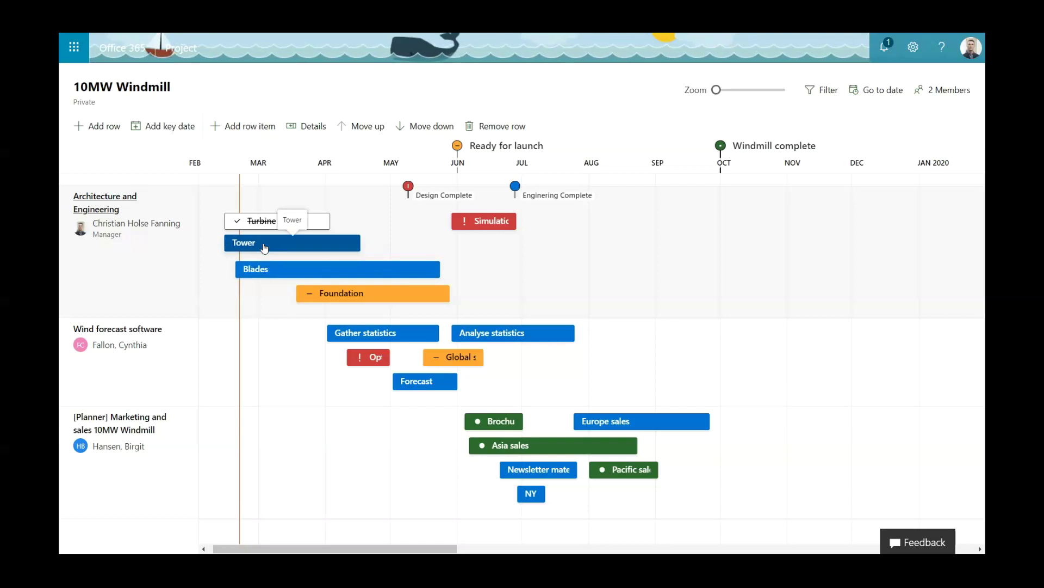
Set the status of the Blades phase in the Architecture and Engineering row to At risk
{"action": "left_click", "coordinate": [300, 272]}
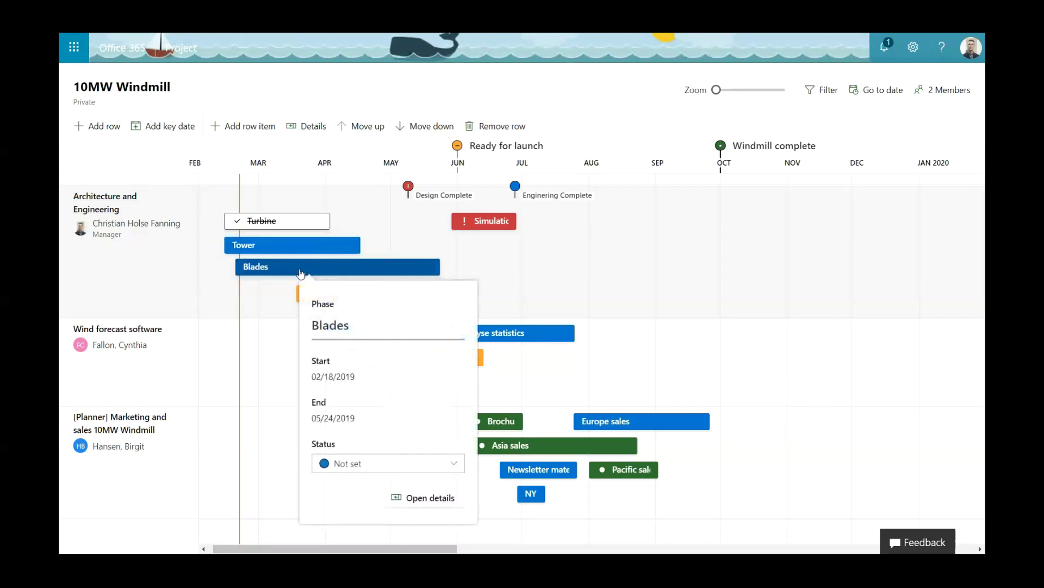
{"action": "left_click", "coordinate": [362, 463]}
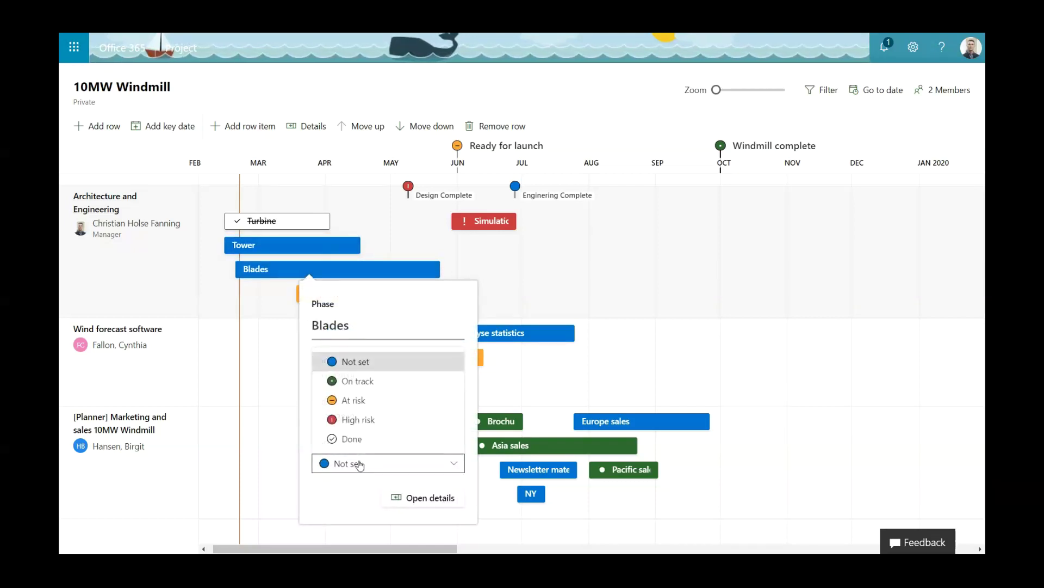
{"action": "left_click", "coordinate": [368, 401]}
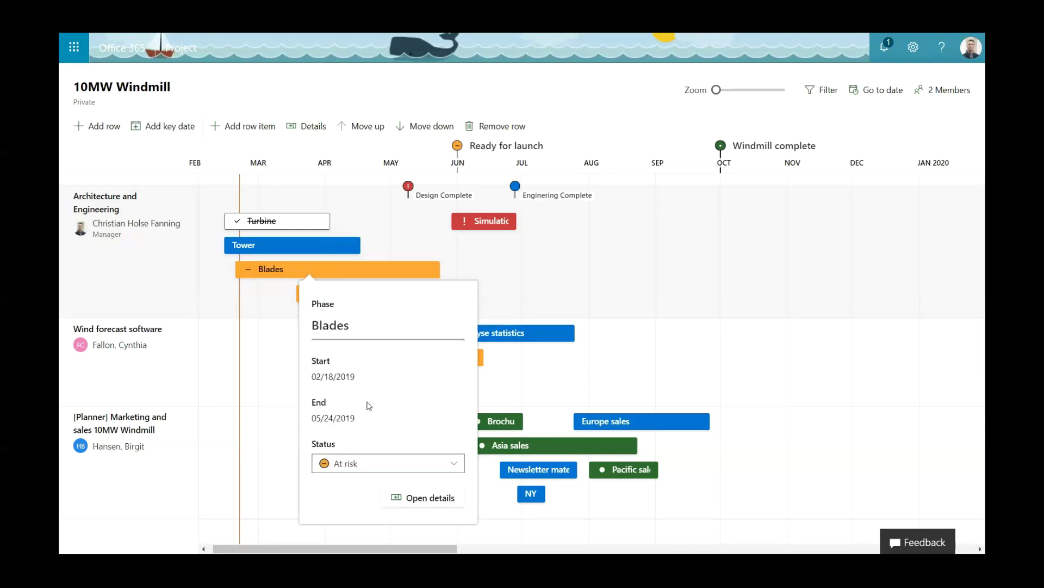
{"action": "left_click", "coordinate": [502, 257]}
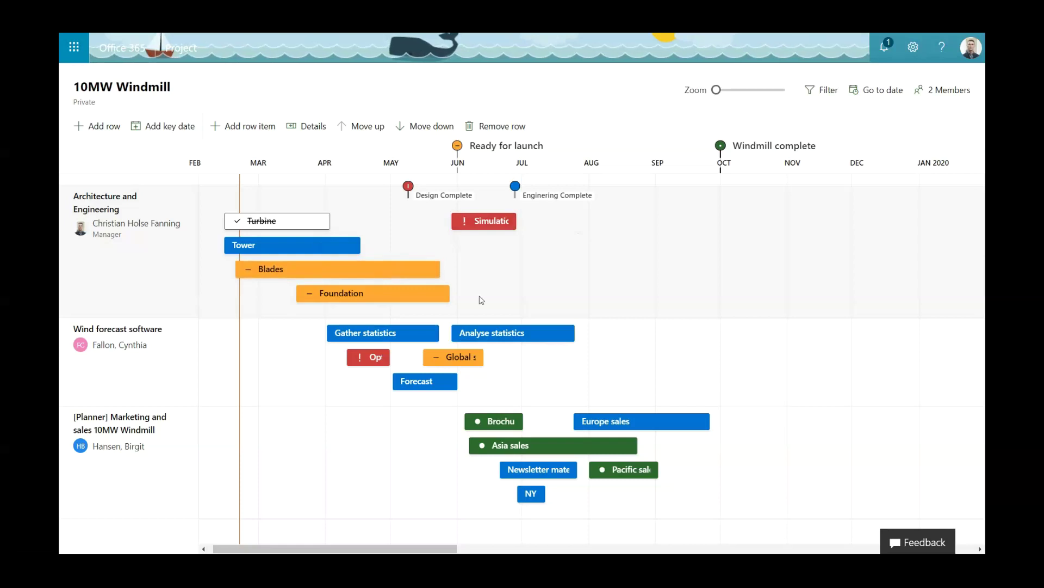
Find the marketing consultant by name and add them as a member of the 10MW Windmill roadmap
{"action": "left_click", "coordinate": [936, 100]}
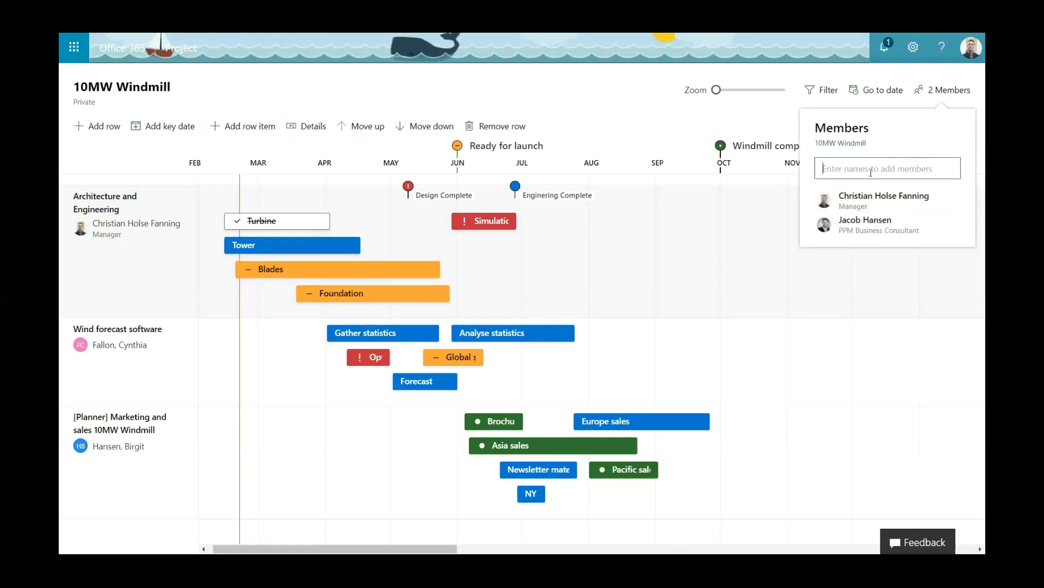
{"action": "type", "text": "andie"}
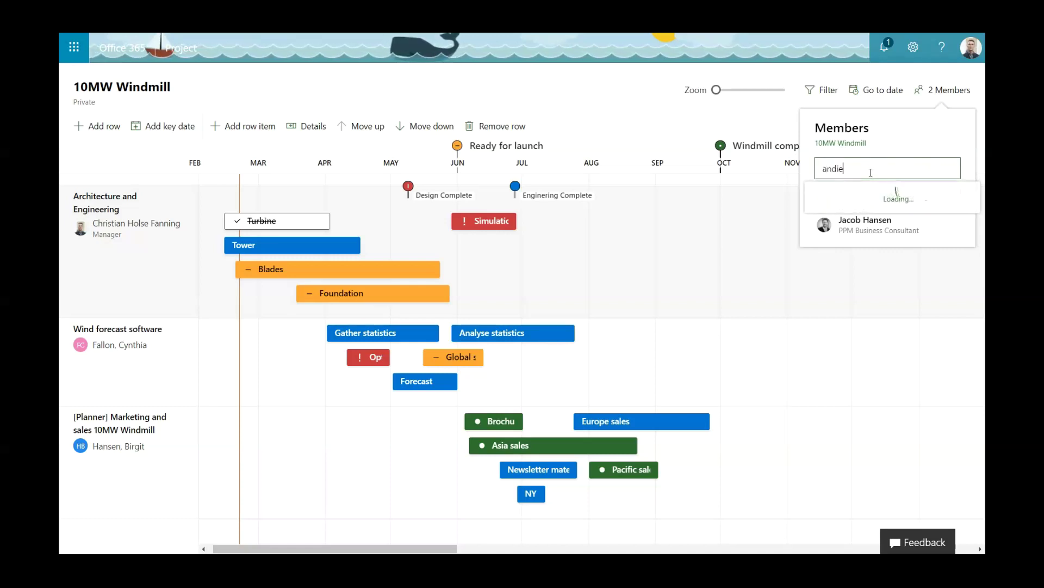
{"action": "left_click", "coordinate": [874, 202]}
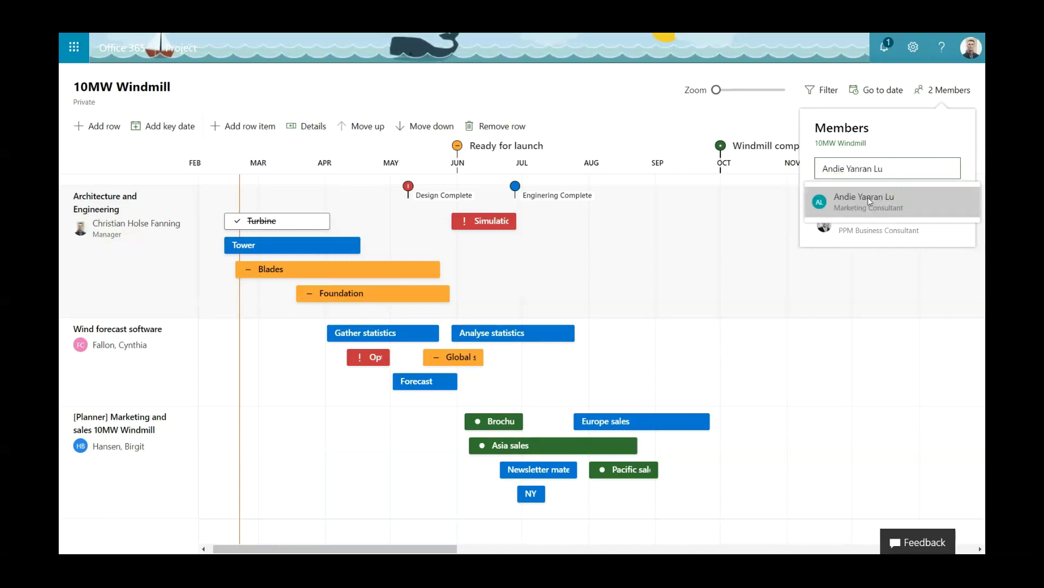
{"action": "left_click", "coordinate": [938, 97]}
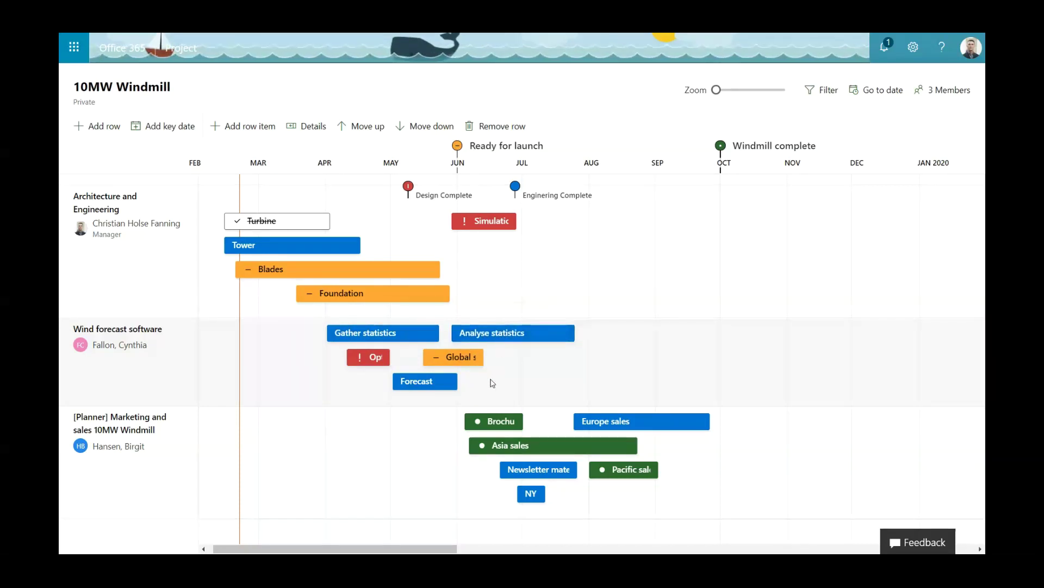
Open the Azure DevOps project connected to the Wind forecast software row and display its sprint taskboard
{"action": "left_click", "coordinate": [136, 333]}
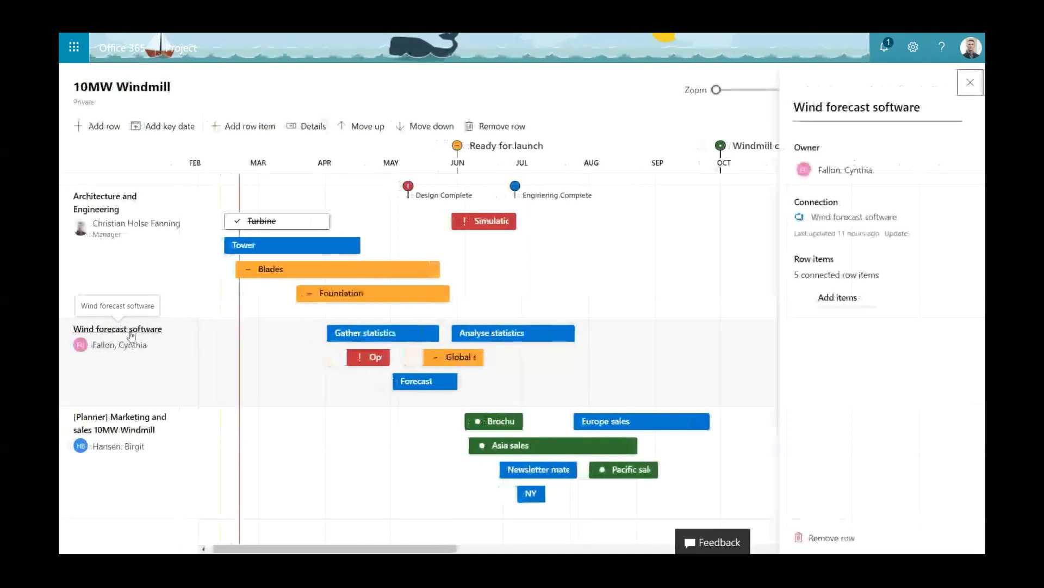
{"action": "left_click", "coordinate": [830, 218]}
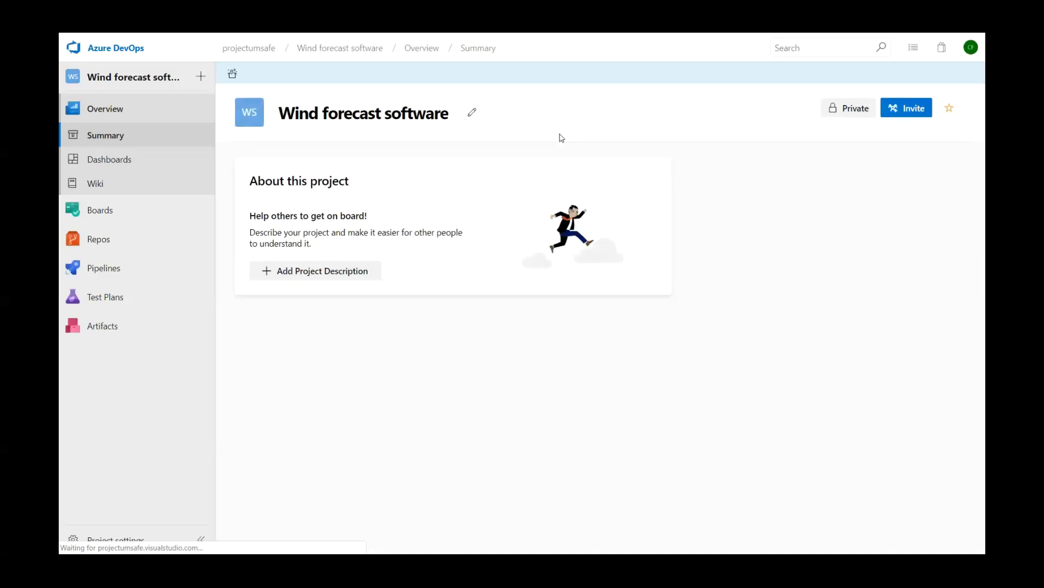
{"action": "mouse_move", "coordinate": [154, 207]}
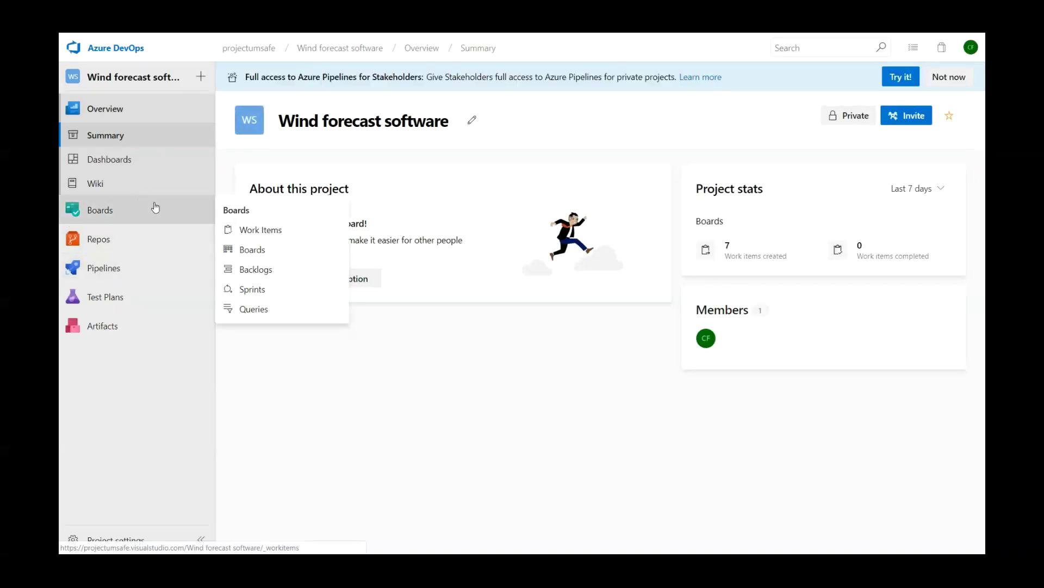
{"action": "left_click", "coordinate": [279, 294]}
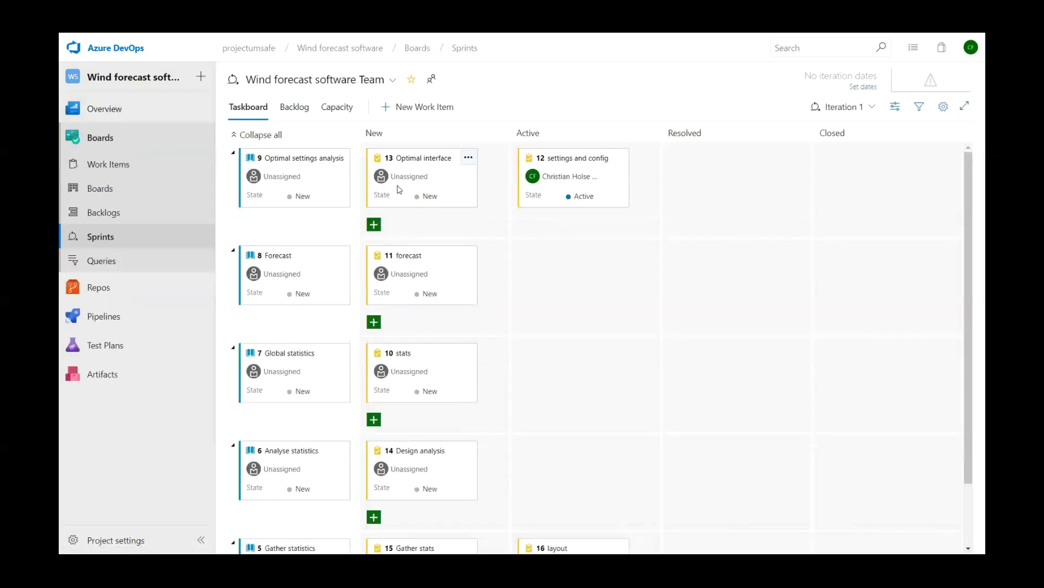
Set the target date of the Optimal settings analysis user story to 8/31/2019, then save and close it
{"action": "left_click", "coordinate": [313, 158]}
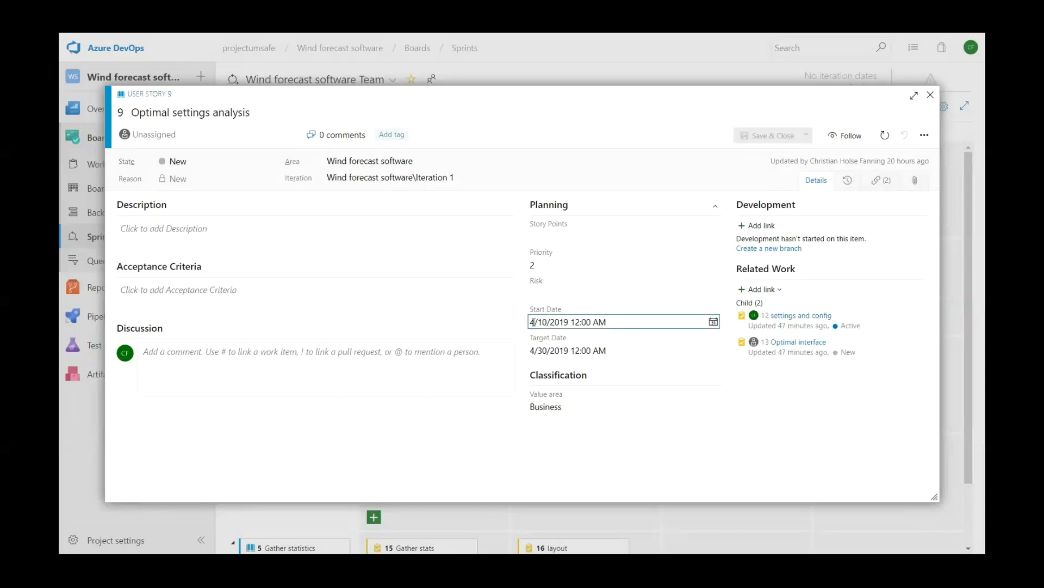
{"action": "left_click_drag", "start_coordinate": [531, 322], "coordinate": [569, 322]}
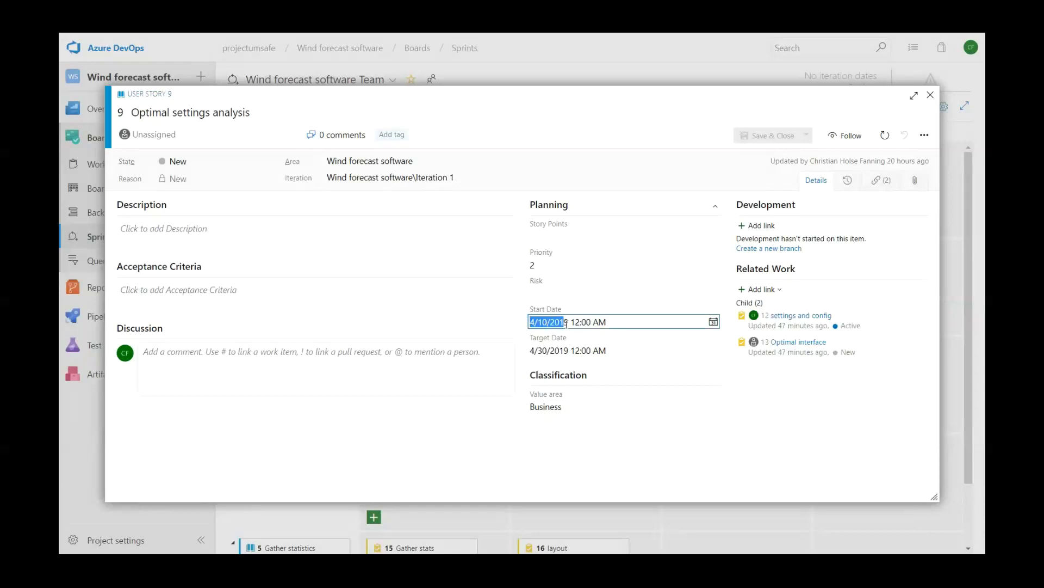
{"action": "left_click", "coordinate": [545, 350]}
{"action": "left_click", "coordinate": [712, 351]}
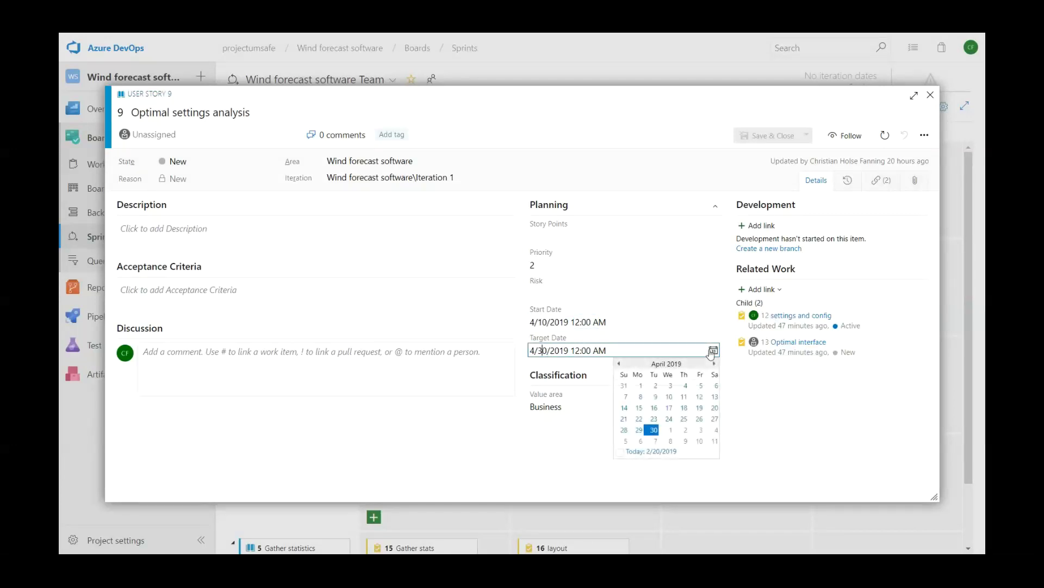
{"action": "left_click", "coordinate": [715, 363]}
{"action": "left_click", "coordinate": [714, 363]}
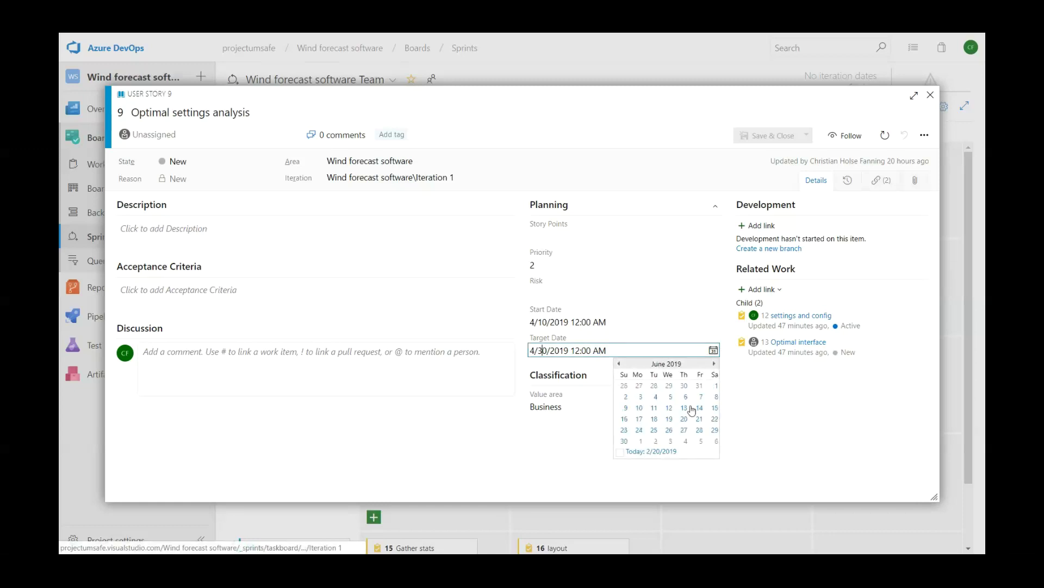
{"action": "left_click", "coordinate": [714, 362]}
{"action": "left_click", "coordinate": [715, 363]}
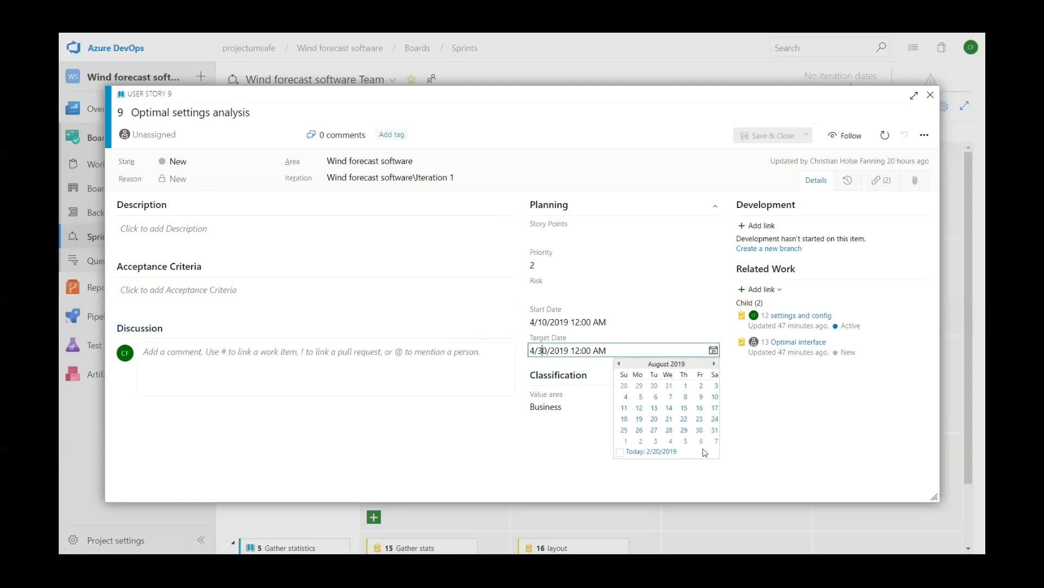
{"action": "left_click", "coordinate": [713, 429]}
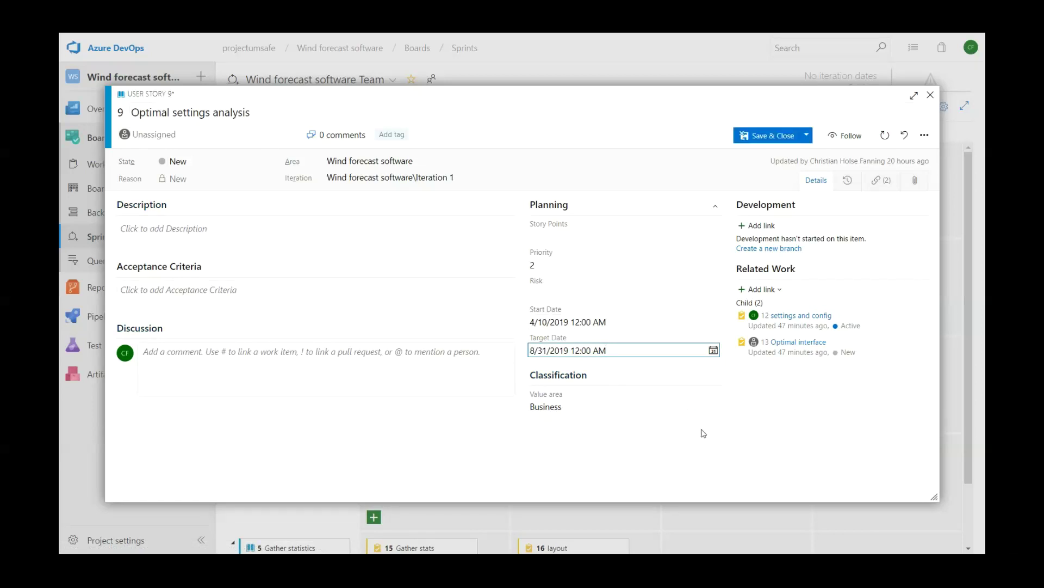
{"action": "left_click", "coordinate": [775, 139]}
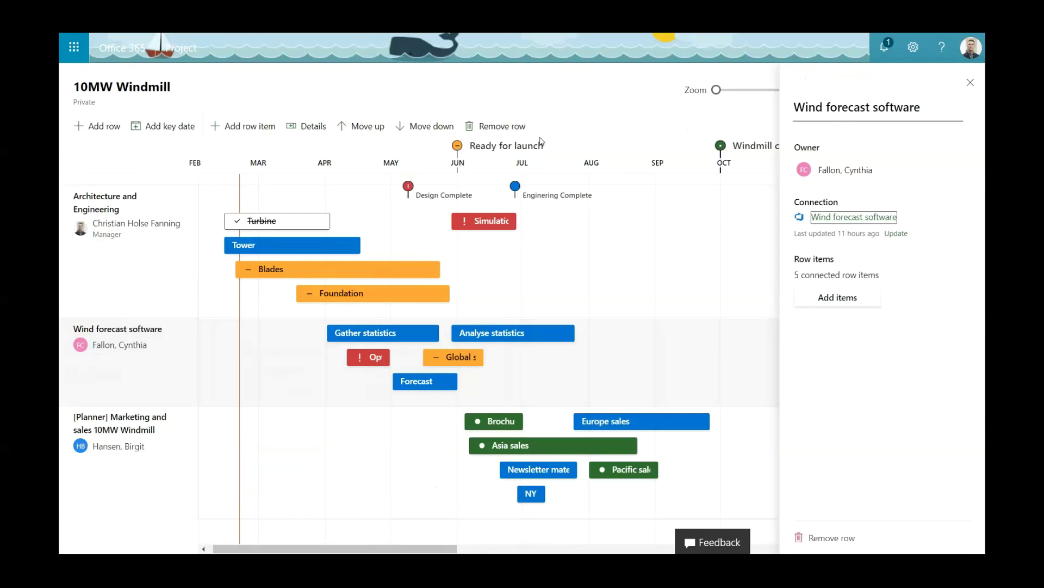
Update the Wind forecast software row from its Azure DevOps connection and close the row's details
{"action": "left_click", "coordinate": [897, 234]}
{"action": "left_click", "coordinate": [971, 85]}
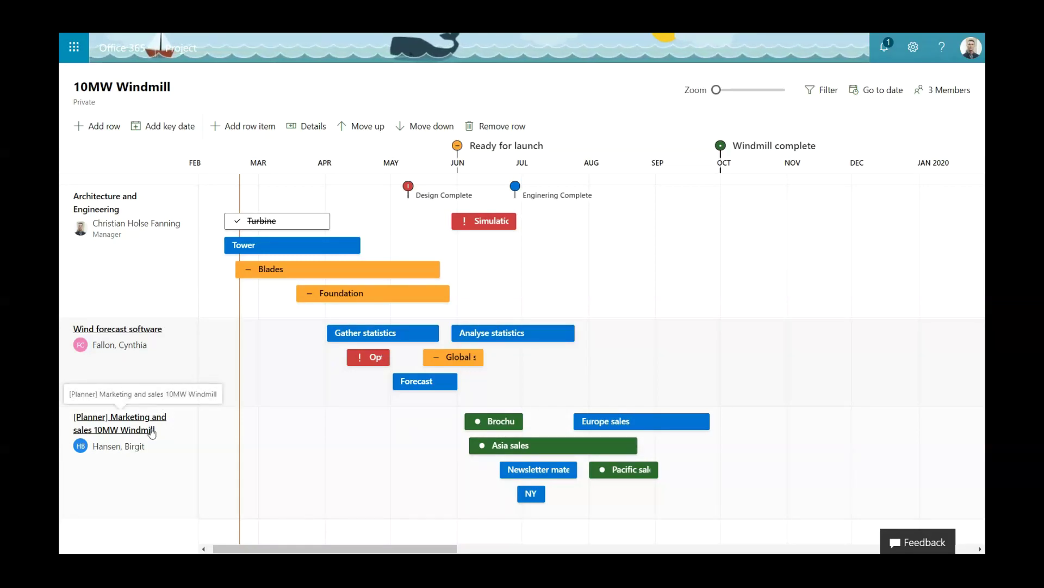
Switch to Microsoft Teams and show the Marketing and sales plan within the General channel of Marketing and sales 10MW Windmill
{"action": "key", "text": "alt+Tab"}
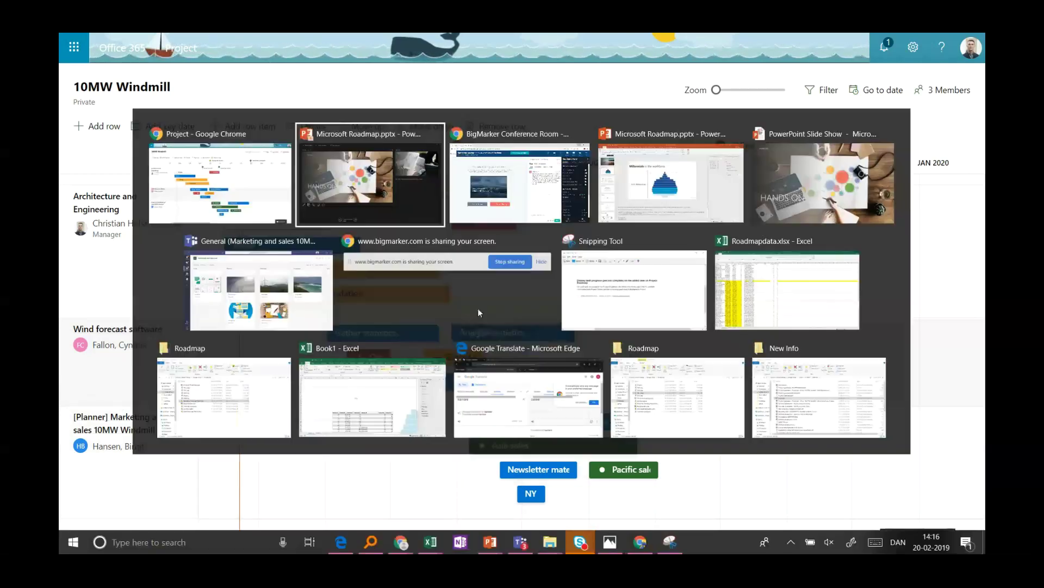
{"action": "left_click", "coordinate": [242, 301]}
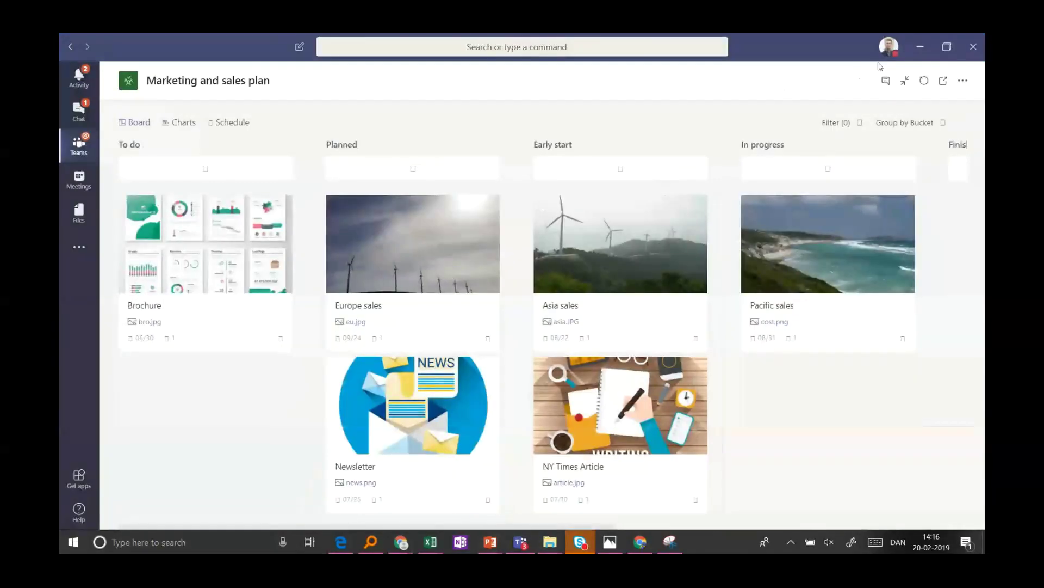
{"action": "left_click", "coordinate": [75, 149]}
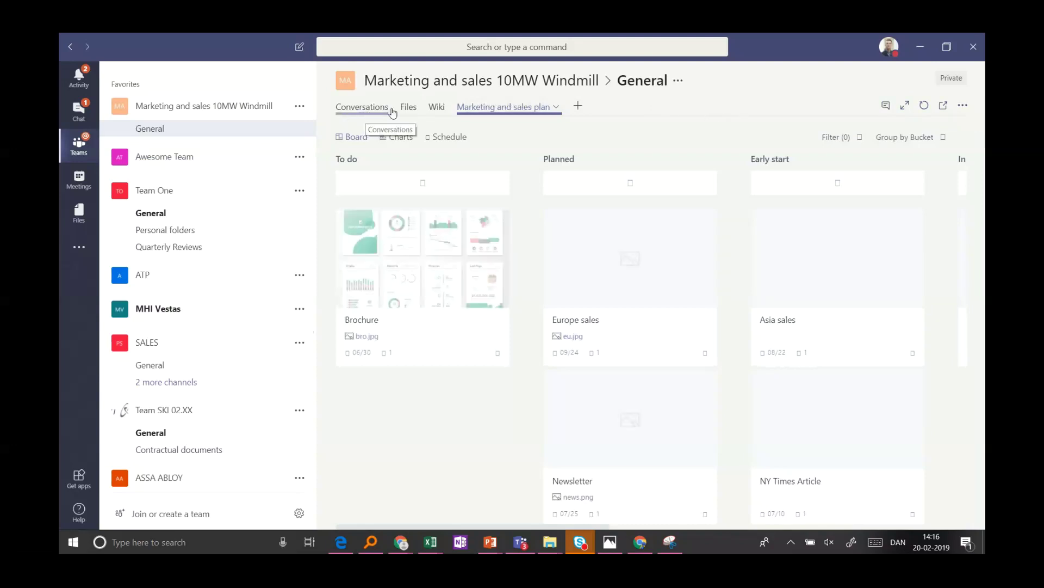
Expand the Marketing and sales plan board and open the NY Times Article task to examine its start and due dates
{"action": "left_click", "coordinate": [904, 105]}
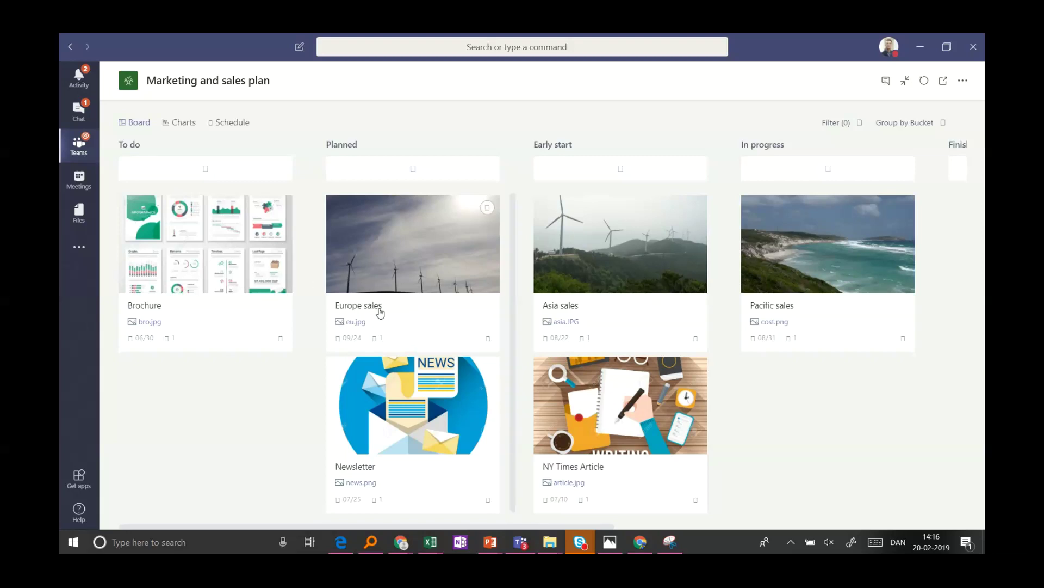
{"action": "left_click", "coordinate": [598, 471]}
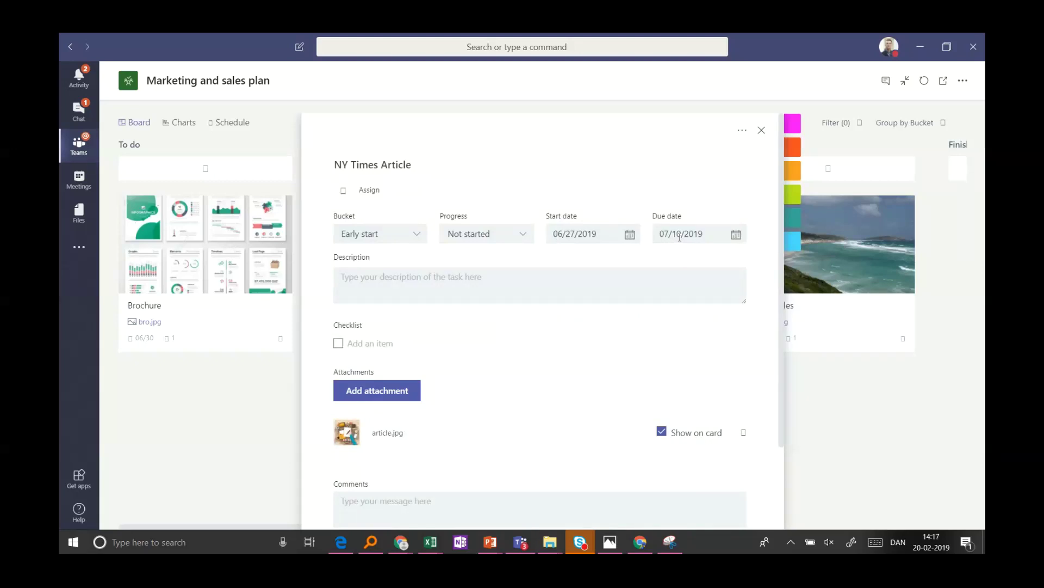
Switch back to the 10MW Windmill roadmap and view the dates and status of the Newsletter material item
{"action": "key", "text": "alt+Tab"}
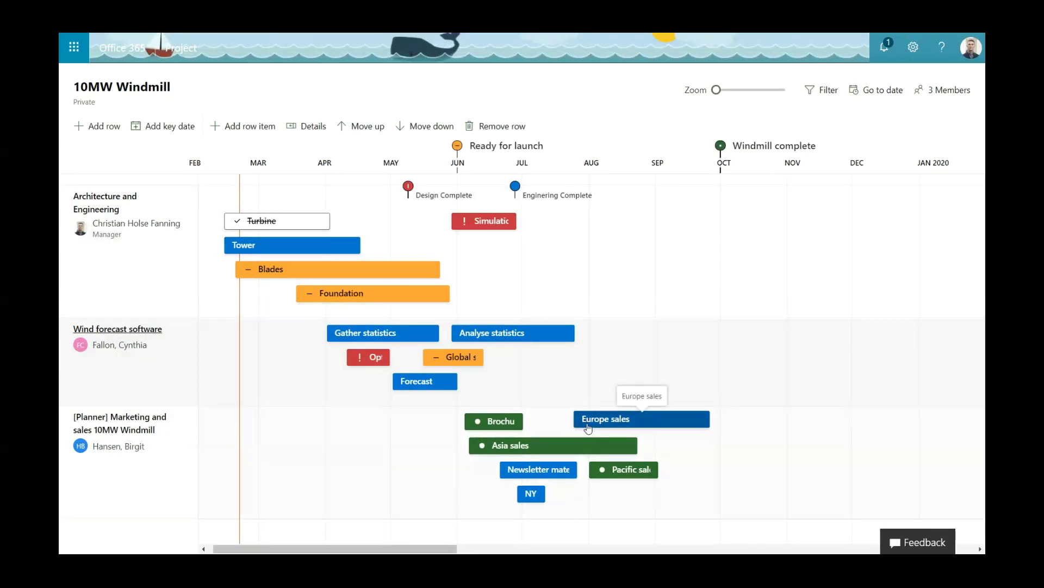
{"action": "left_click", "coordinate": [545, 469]}
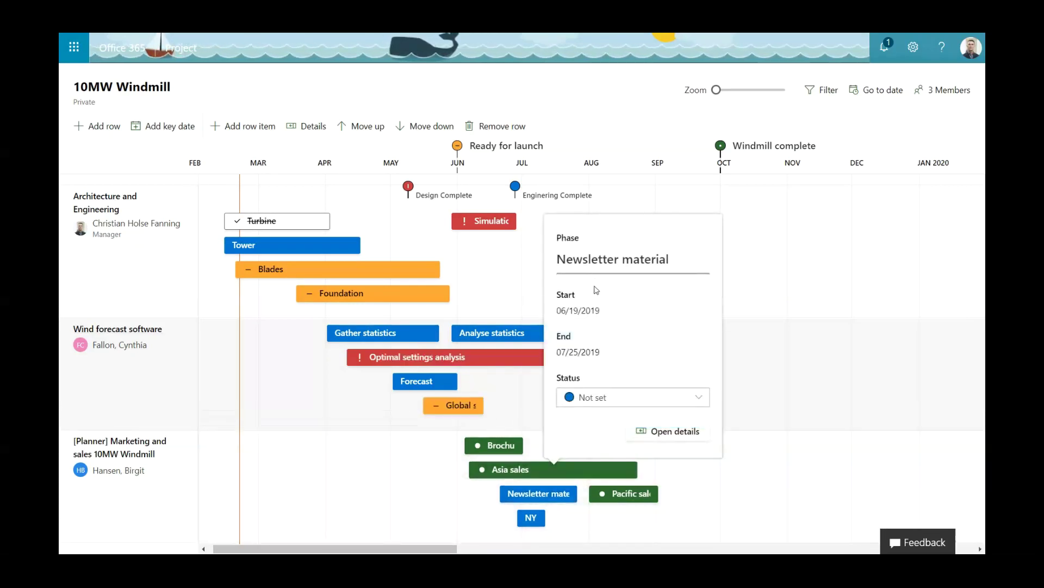
{"action": "left_click", "coordinate": [811, 399]}
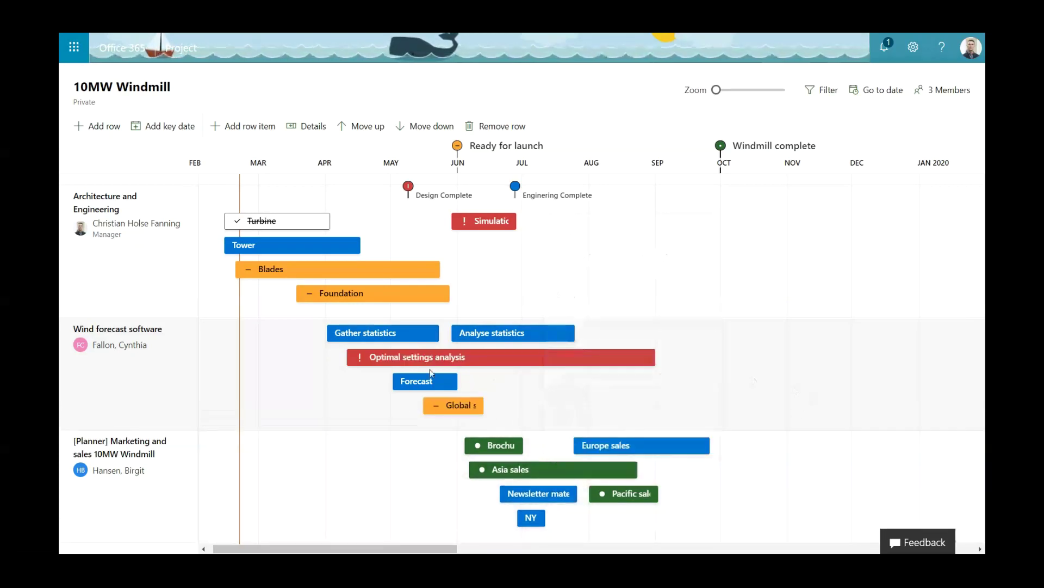
View the Wind forecast software row's connection details and the Gather statistics item's dates and status
{"action": "left_click", "coordinate": [113, 329]}
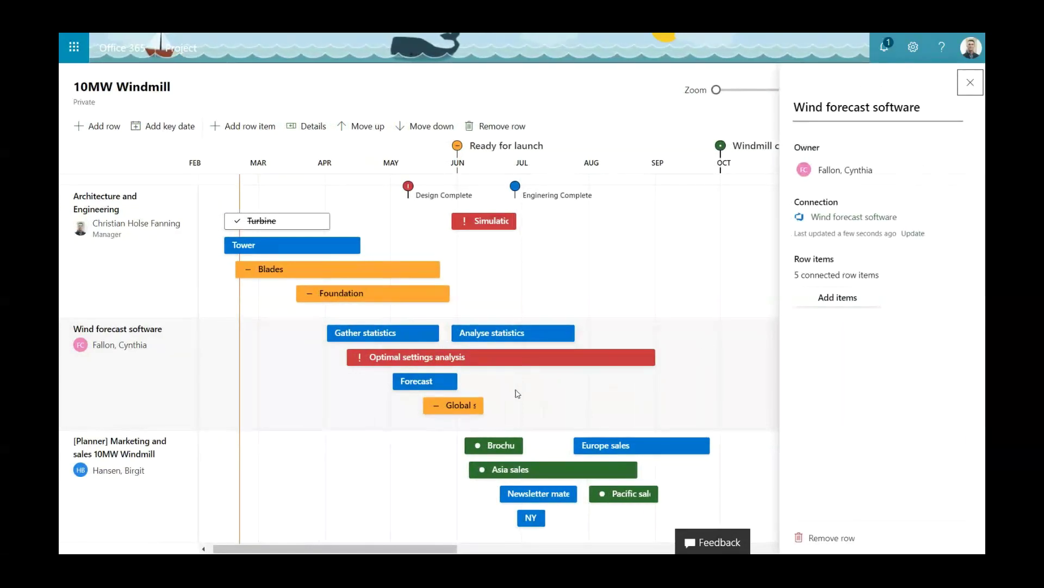
{"action": "left_click", "coordinate": [970, 86]}
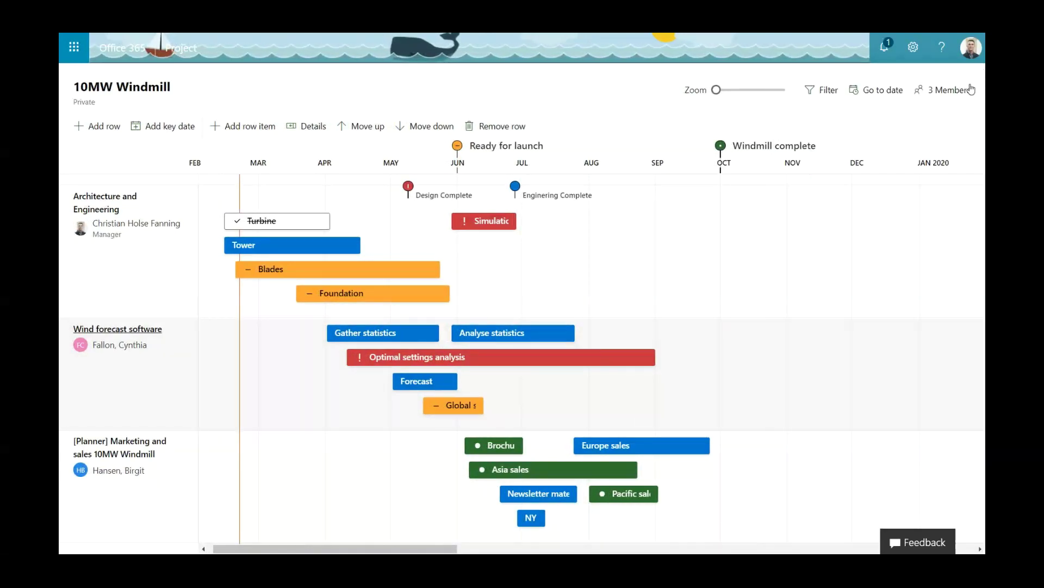
{"action": "left_click", "coordinate": [428, 334]}
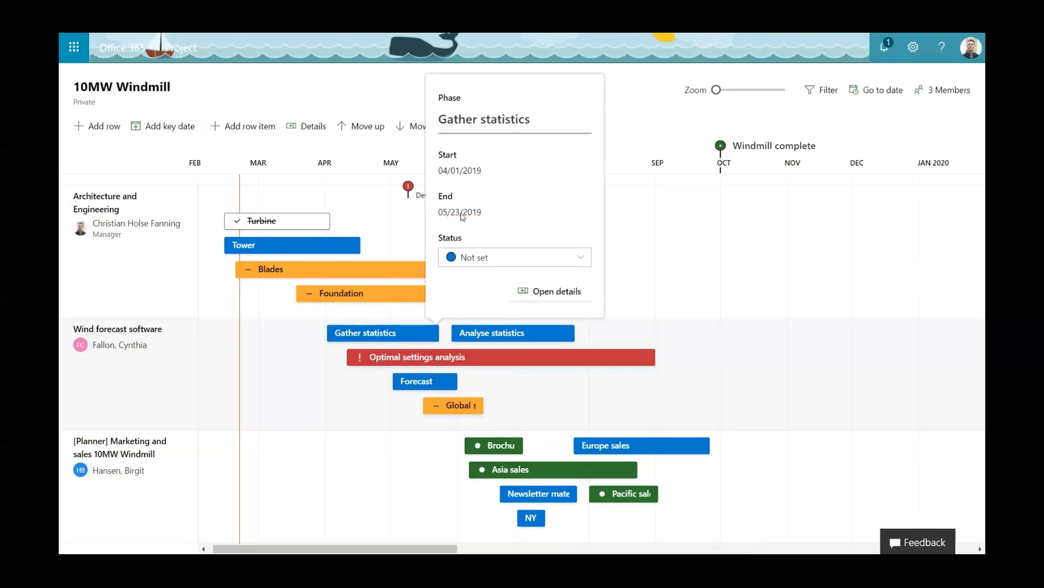
{"action": "left_click", "coordinate": [734, 341]}
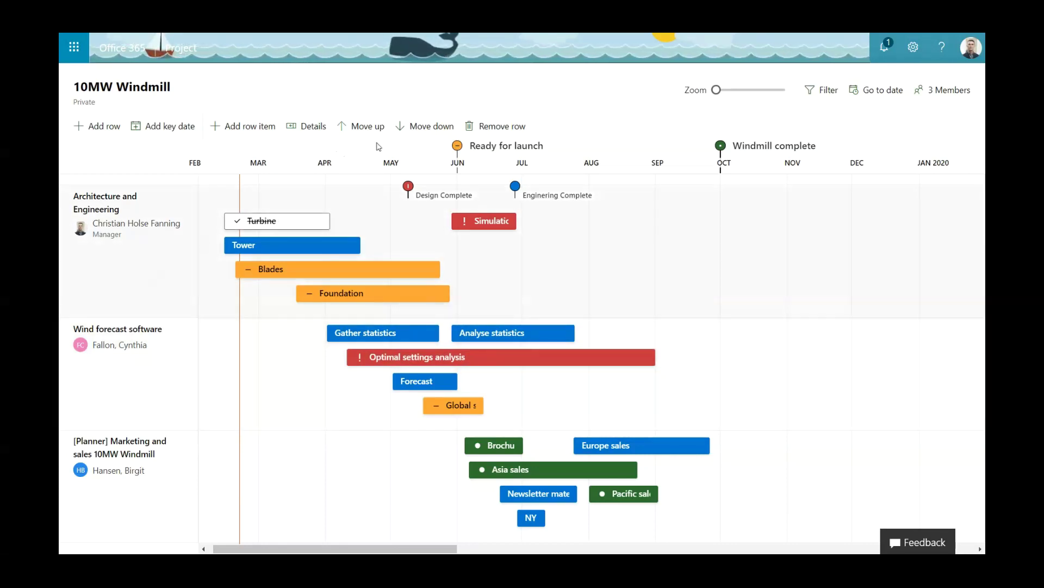
Move the Architecture and Engineering row below the Wind forecast software row
{"action": "left_click", "coordinate": [421, 127]}
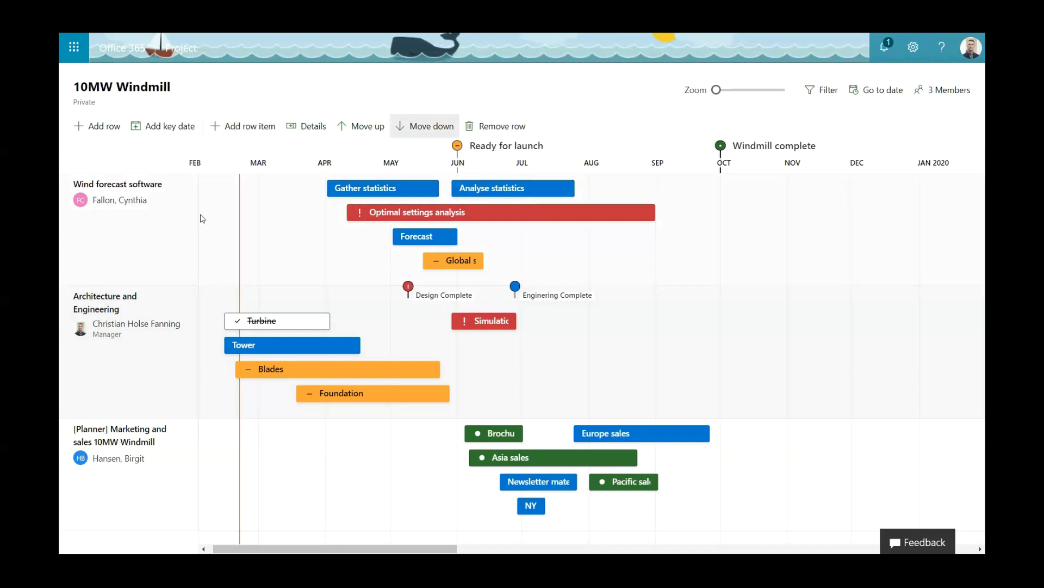
Add a key date named Software ready to the roadmap, due Thu Oct 10 2019, with status At risk
{"action": "left_click", "coordinate": [177, 135]}
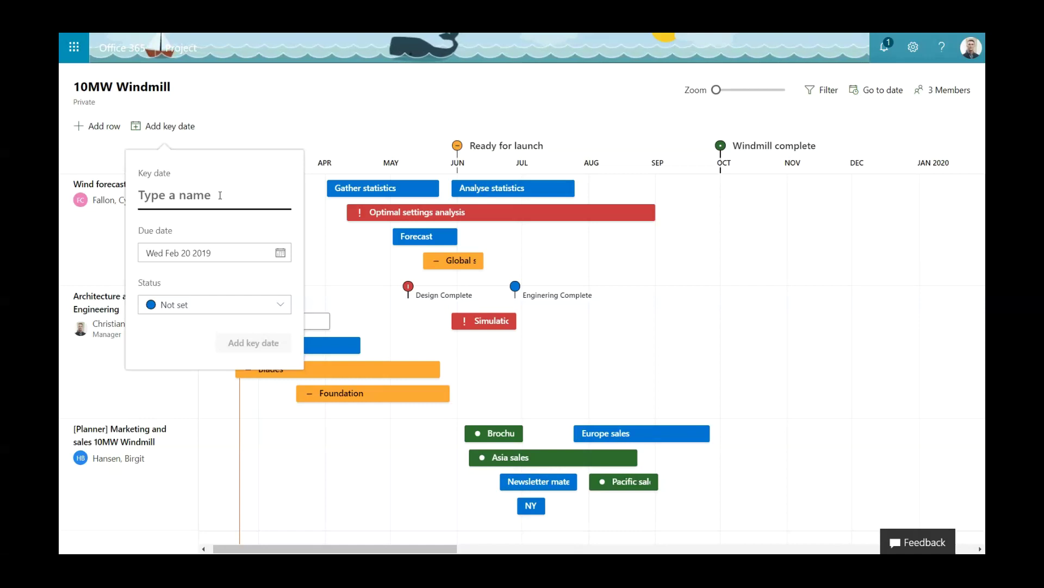
{"action": "type", "text": "Sof"}
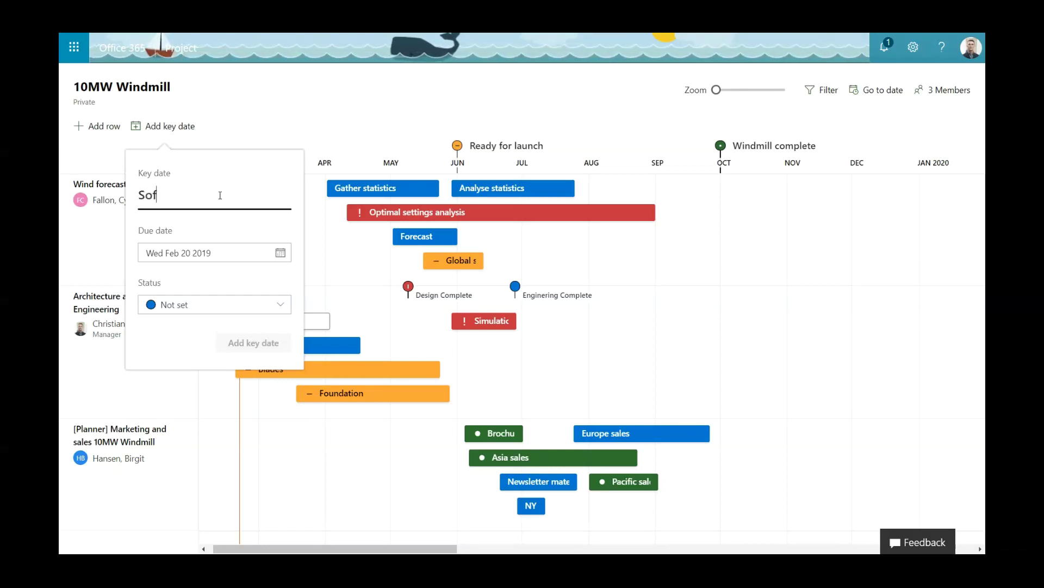
{"action": "type", "text": "tware ready"}
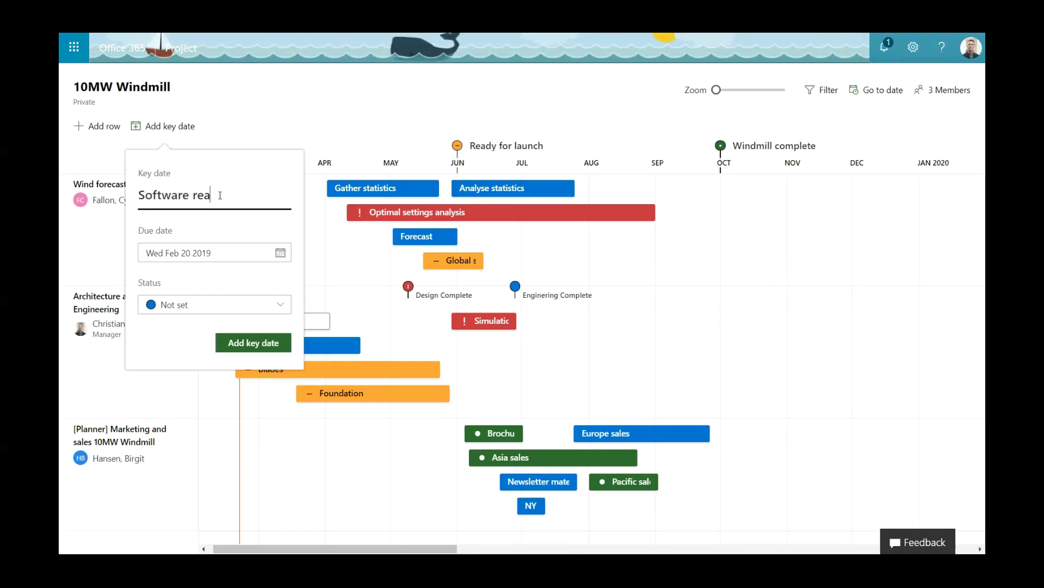
{"action": "left_click", "coordinate": [280, 254]}
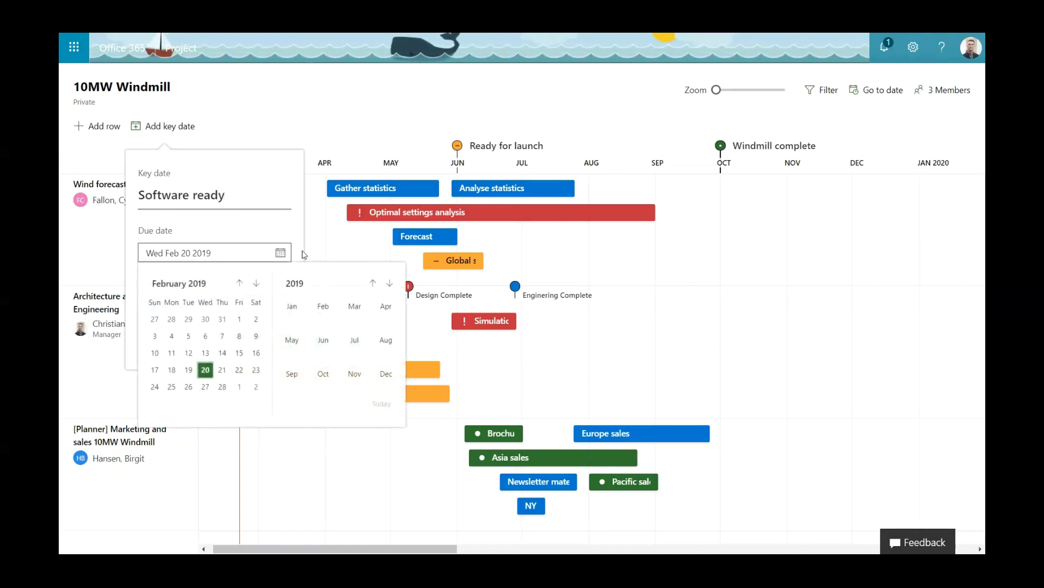
{"action": "left_click", "coordinate": [326, 374]}
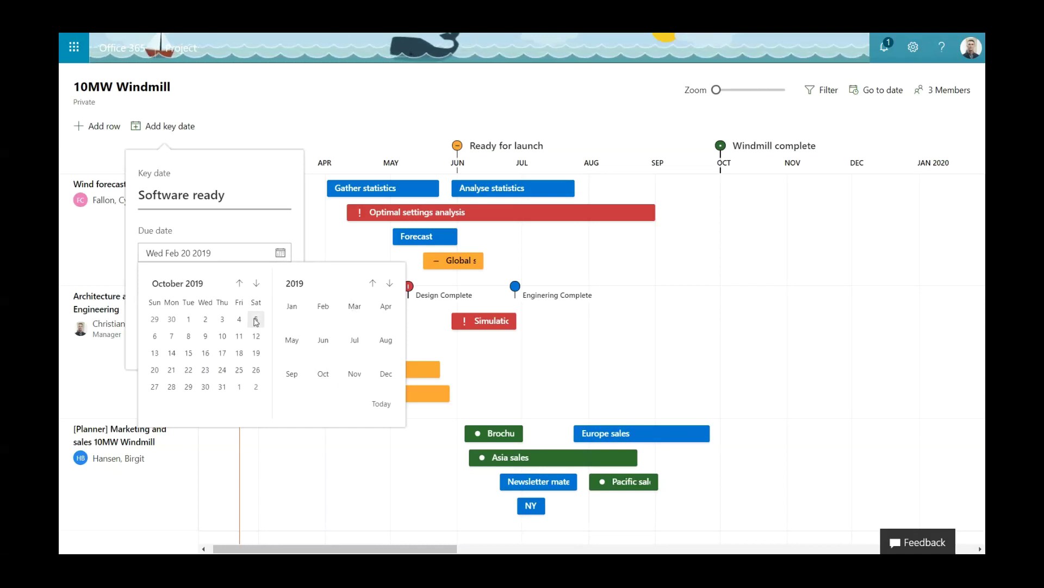
{"action": "left_click", "coordinate": [221, 340]}
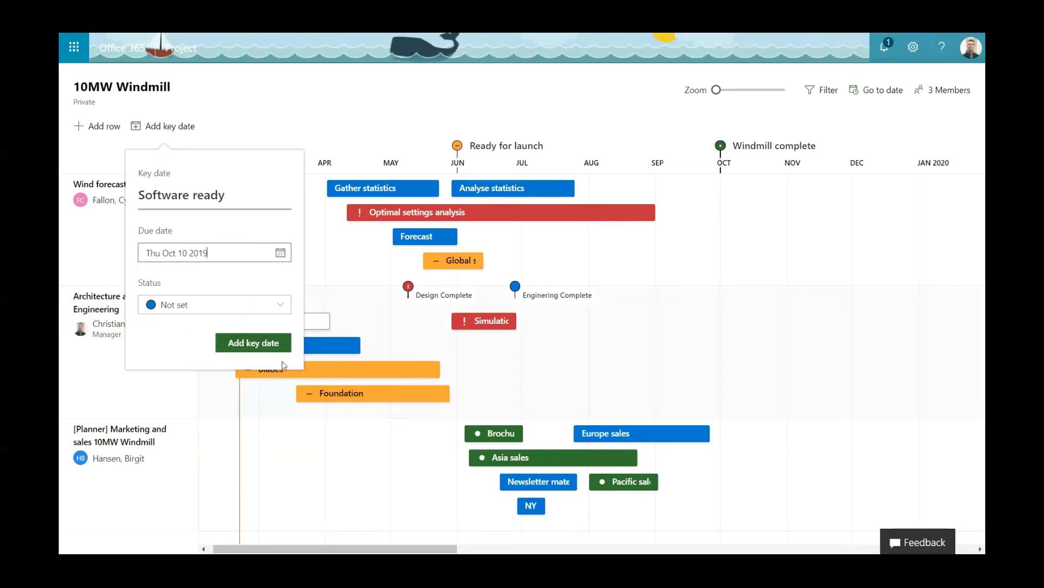
{"action": "left_click", "coordinate": [257, 306]}
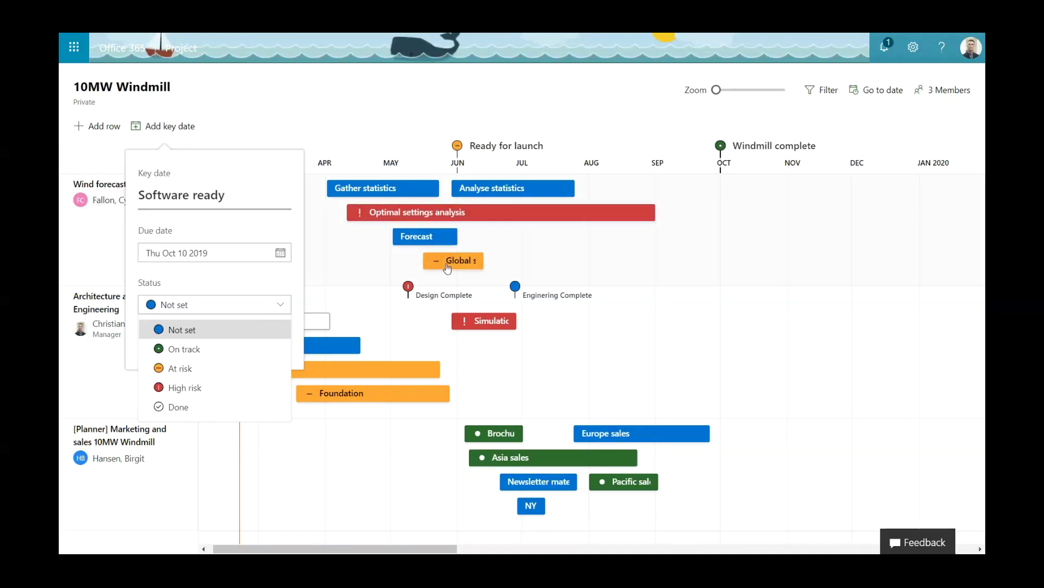
{"action": "left_click", "coordinate": [199, 368]}
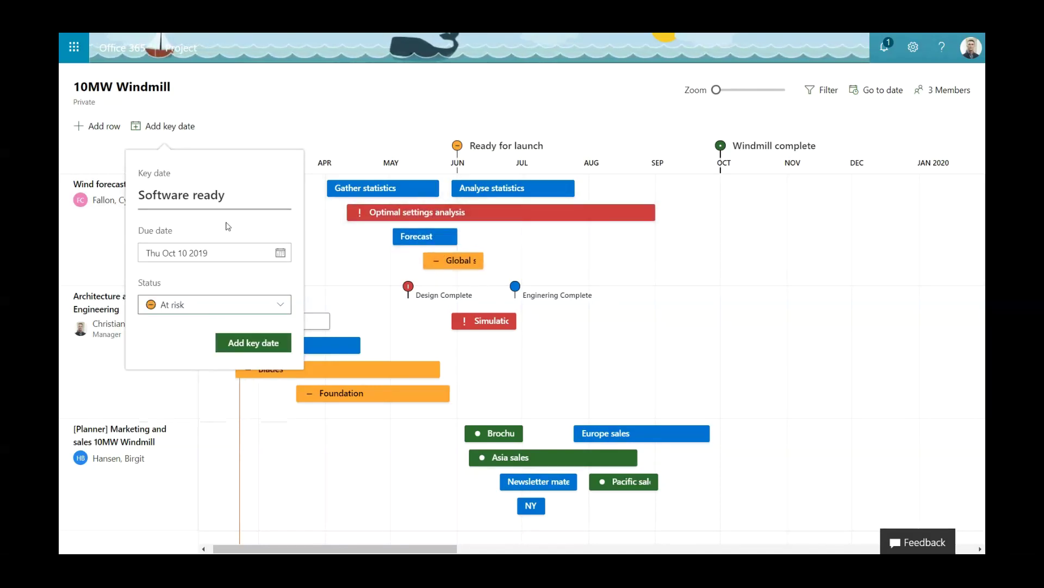
{"action": "left_click", "coordinate": [254, 343]}
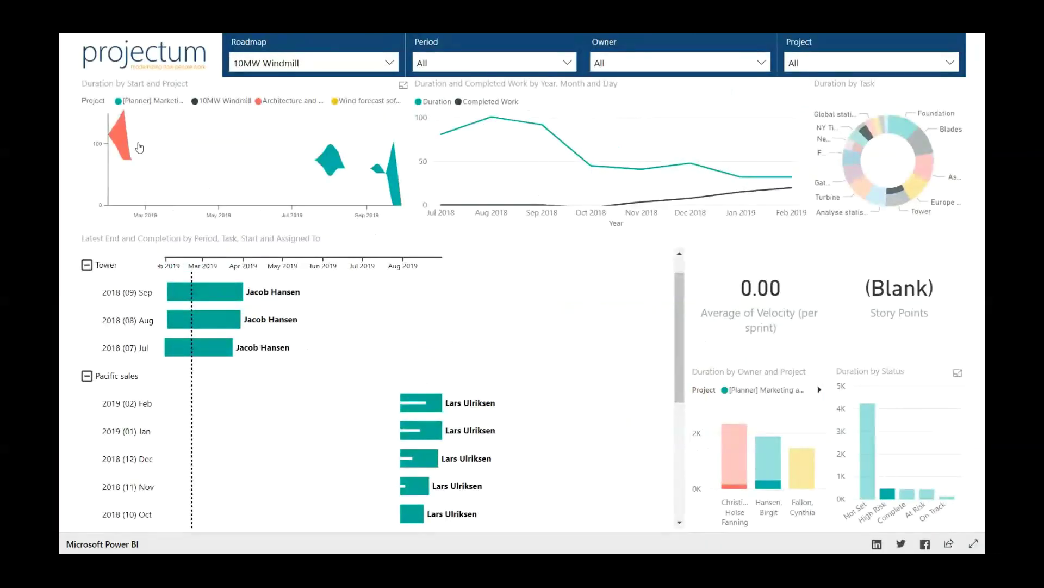
Highlight Architecture and Engineering in the Duration by Start and Project chart, clear the highlight, and check the choices of the Roadmap filter
{"action": "left_click", "coordinate": [117, 145]}
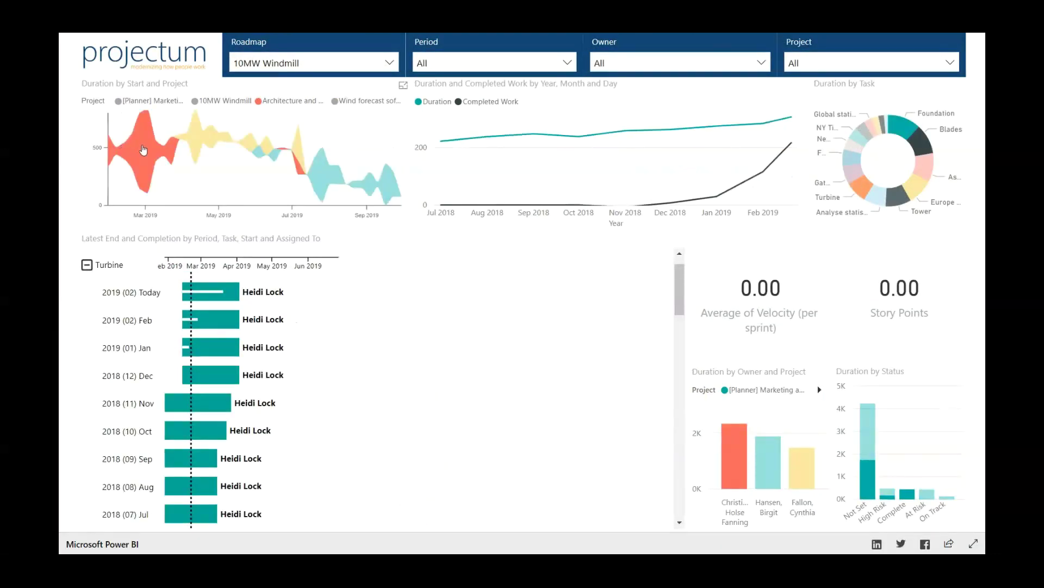
{"action": "left_click", "coordinate": [135, 145]}
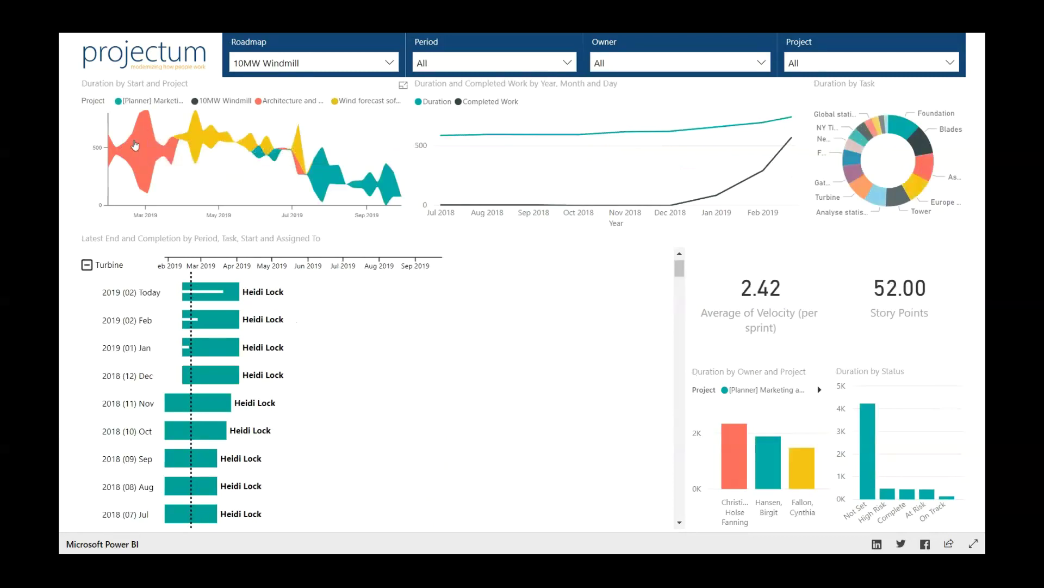
{"action": "left_click", "coordinate": [374, 65]}
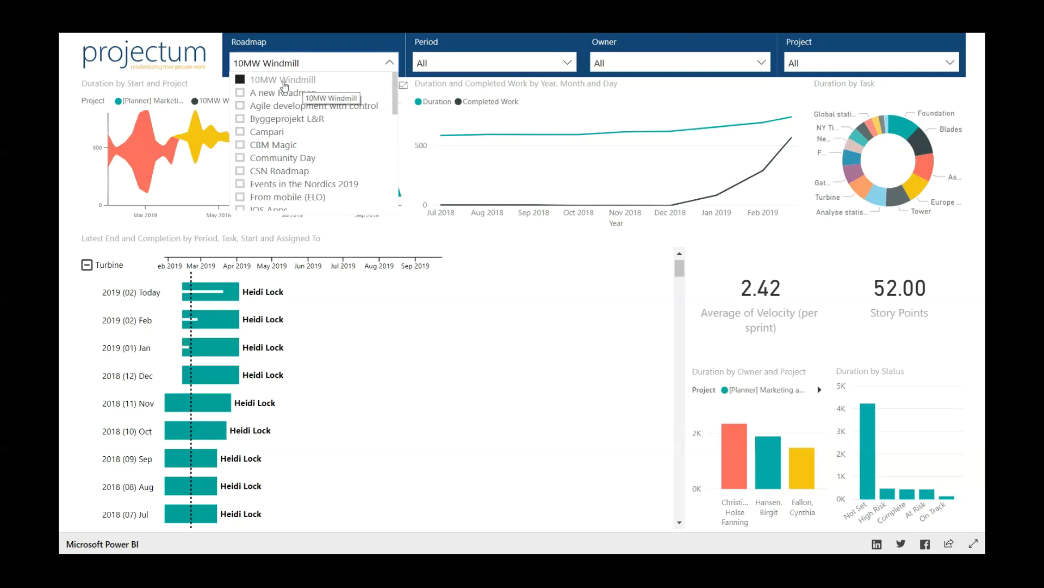
{"action": "left_click", "coordinate": [388, 63]}
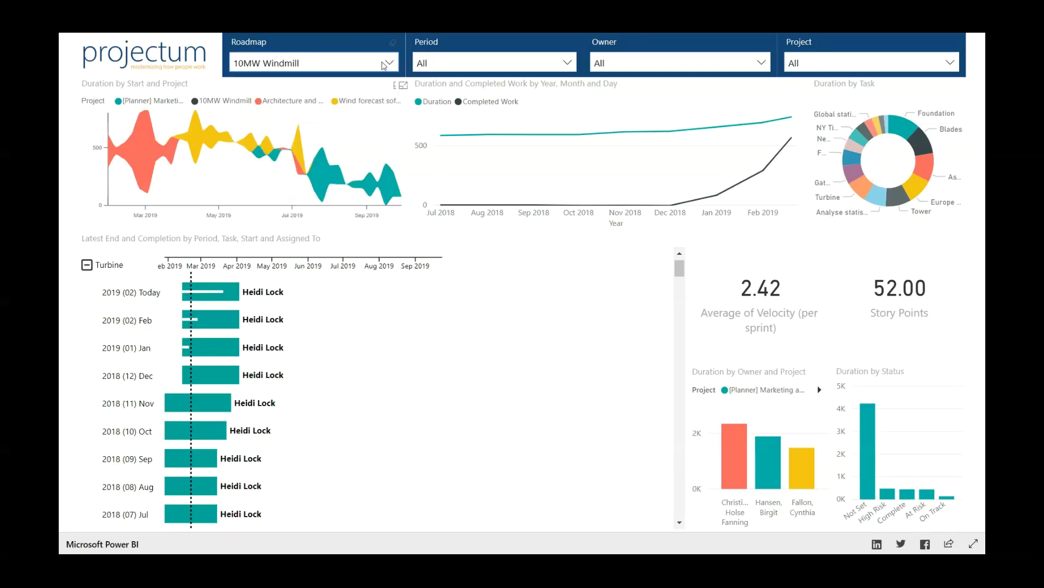
Enlarge the Duration by Start and Project chart, select its Architecture and Engineering stream, and return to the full report
{"action": "mouse_move", "coordinate": [191, 147]}
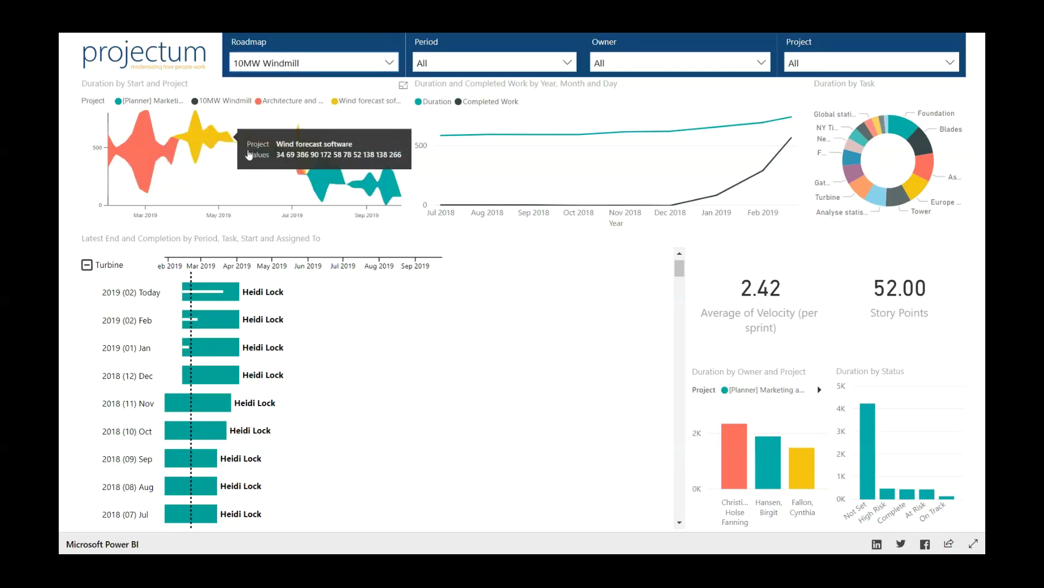
{"action": "left_click", "coordinate": [404, 86]}
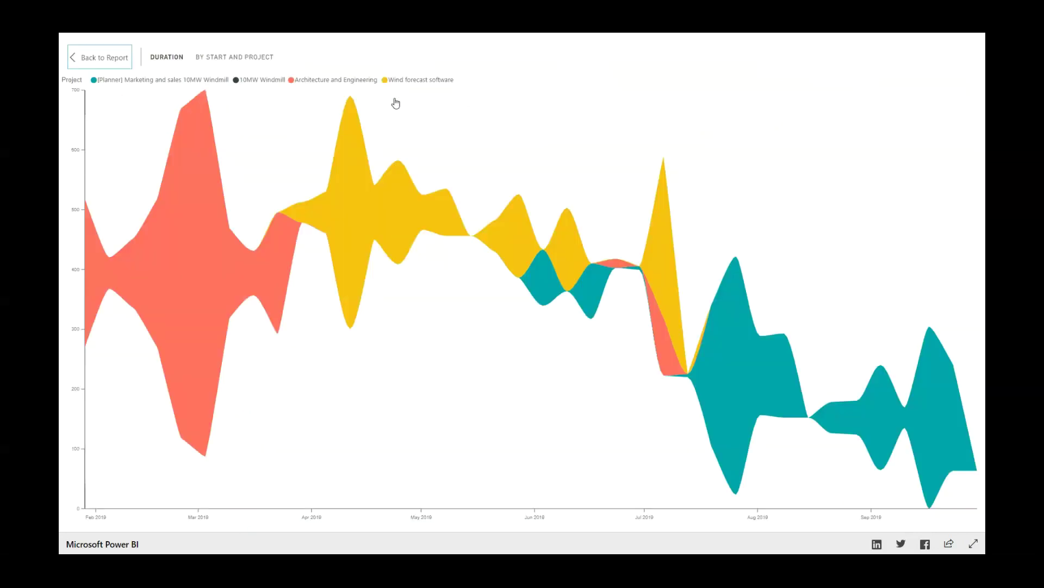
{"action": "mouse_move", "coordinate": [174, 254]}
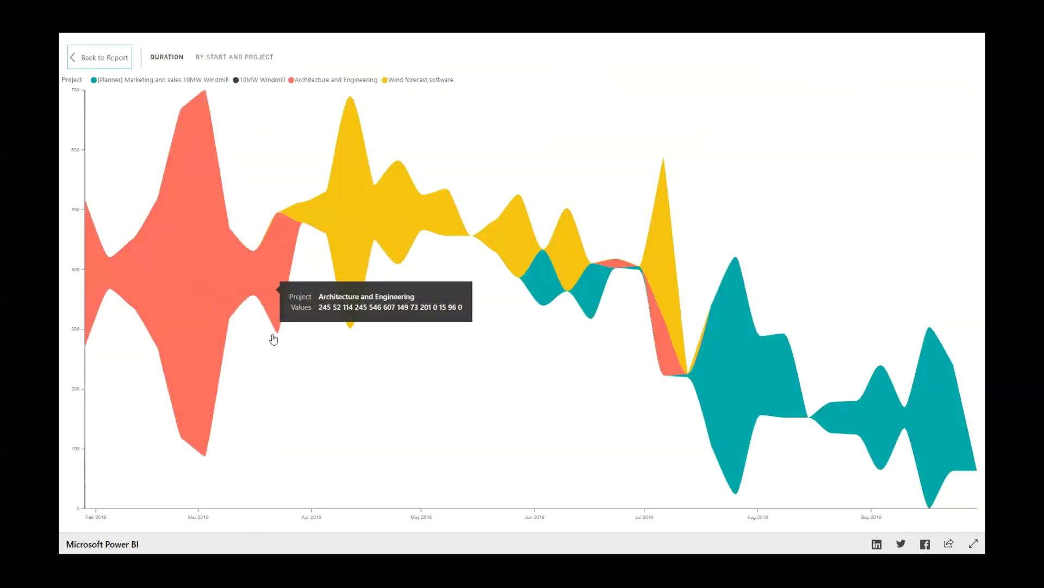
{"action": "left_click", "coordinate": [206, 281]}
{"action": "left_click", "coordinate": [112, 63]}
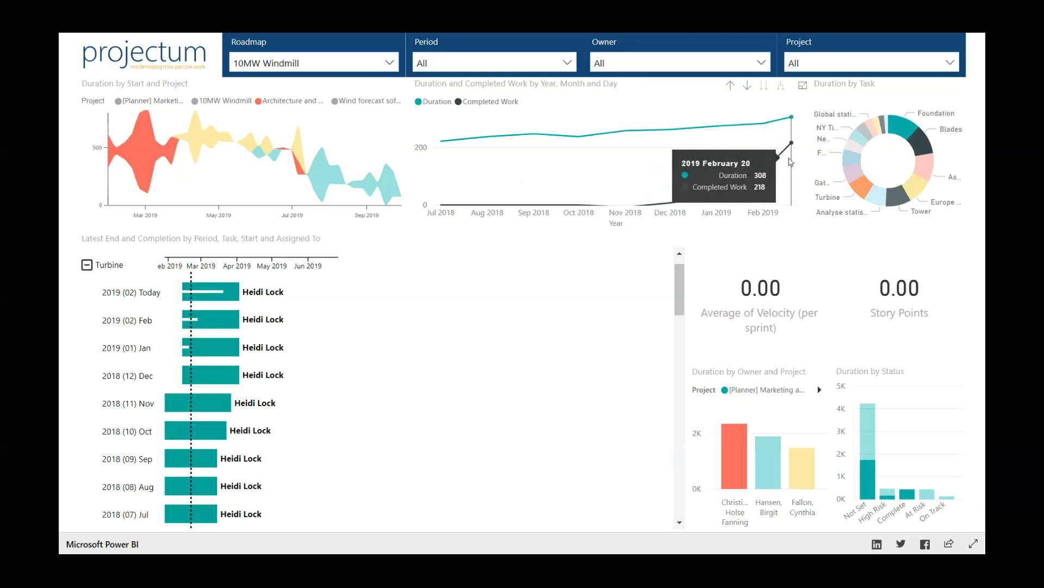
Filter the report by the Blades task and then the Foundation task to examine how each schedule changed by period
{"action": "left_click", "coordinate": [921, 146]}
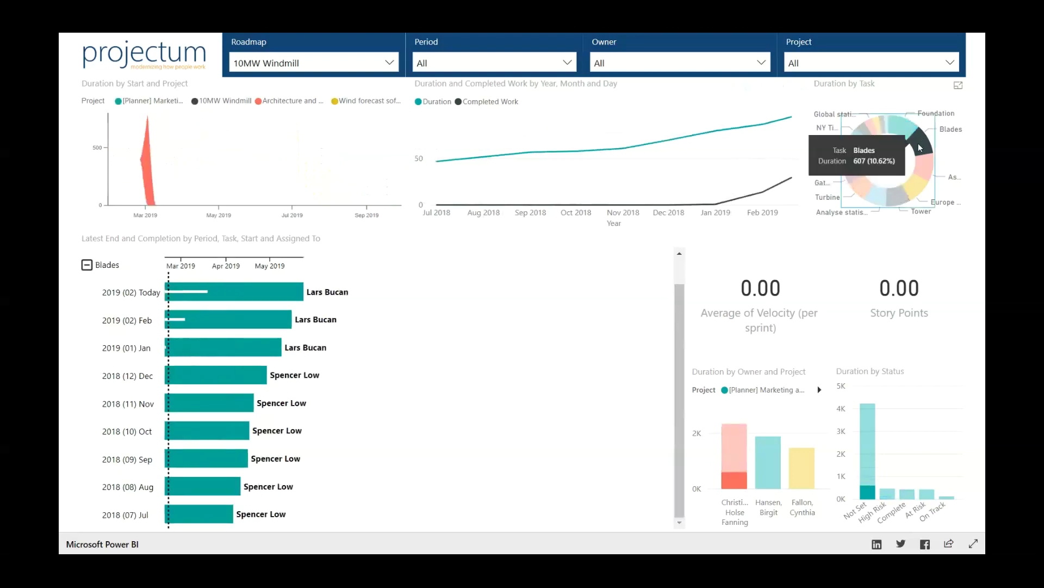
{"action": "left_click", "coordinate": [892, 123]}
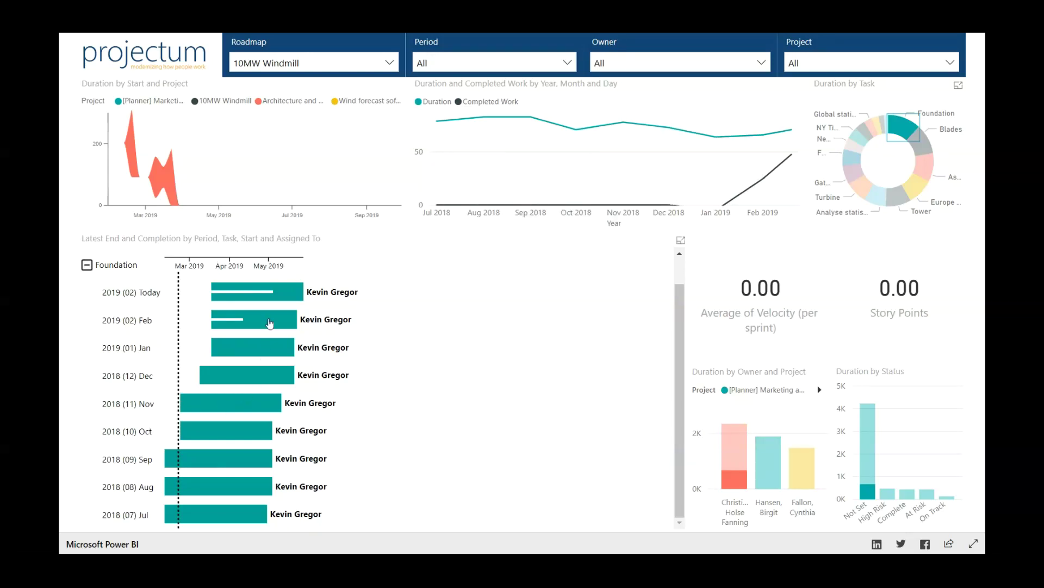
{"action": "mouse_move", "coordinate": [265, 358]}
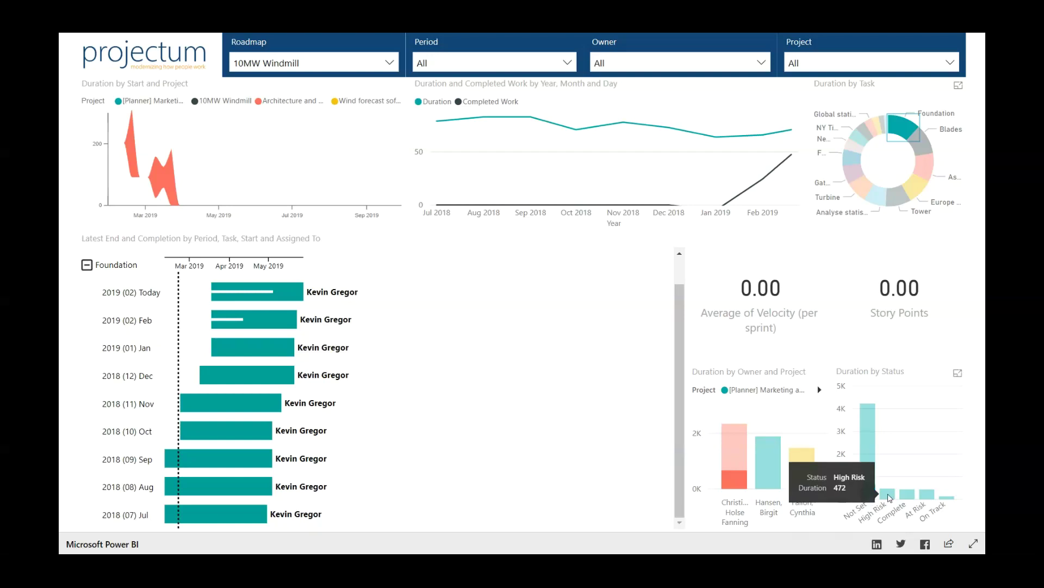
Filter the report by High Risk status and examine the timelines of the Tower and Pacific sales tasks
{"action": "left_click", "coordinate": [890, 496]}
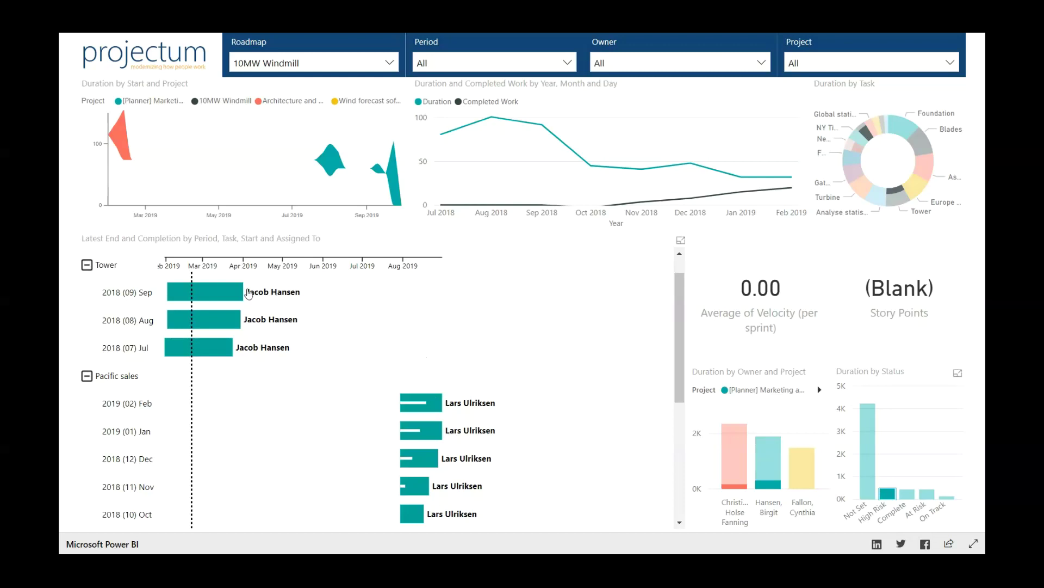
{"action": "mouse_move", "coordinate": [236, 298]}
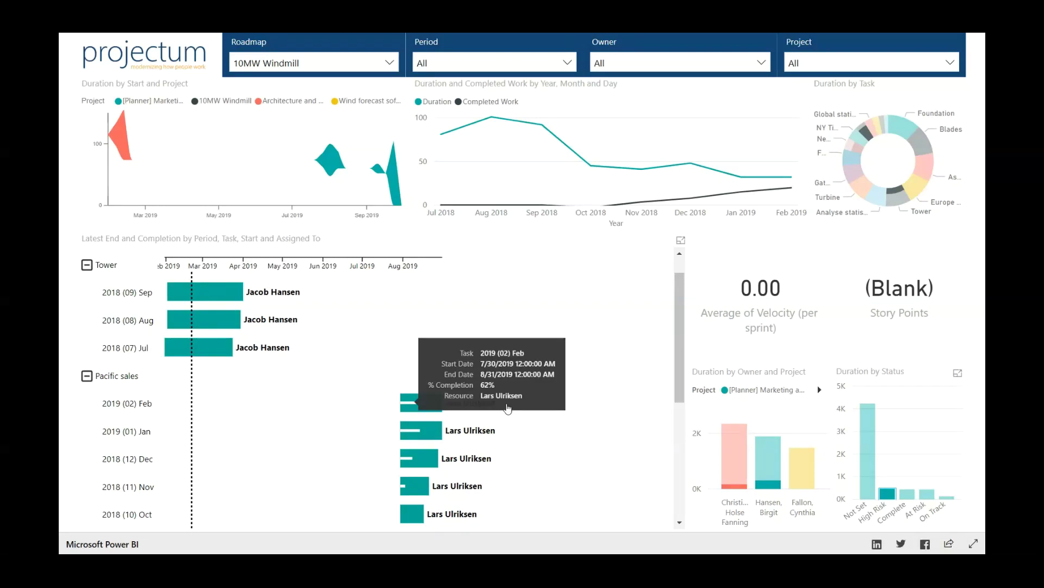
{"action": "scroll", "coordinate": [465, 395], "scroll_direction": "down", "scroll_amount": 3}
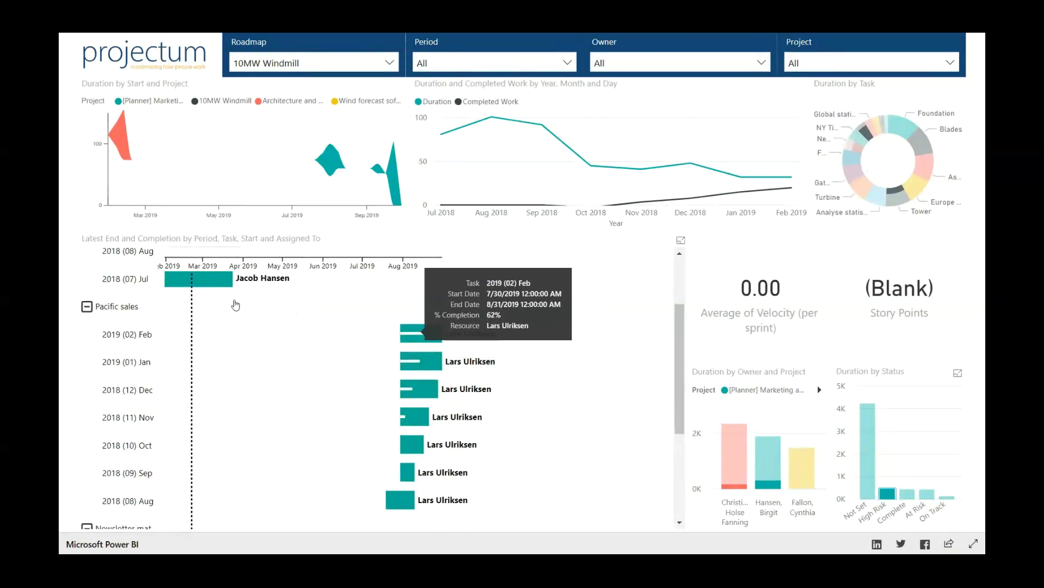
{"action": "scroll", "coordinate": [326, 348], "scroll_direction": "up", "scroll_amount": 3}
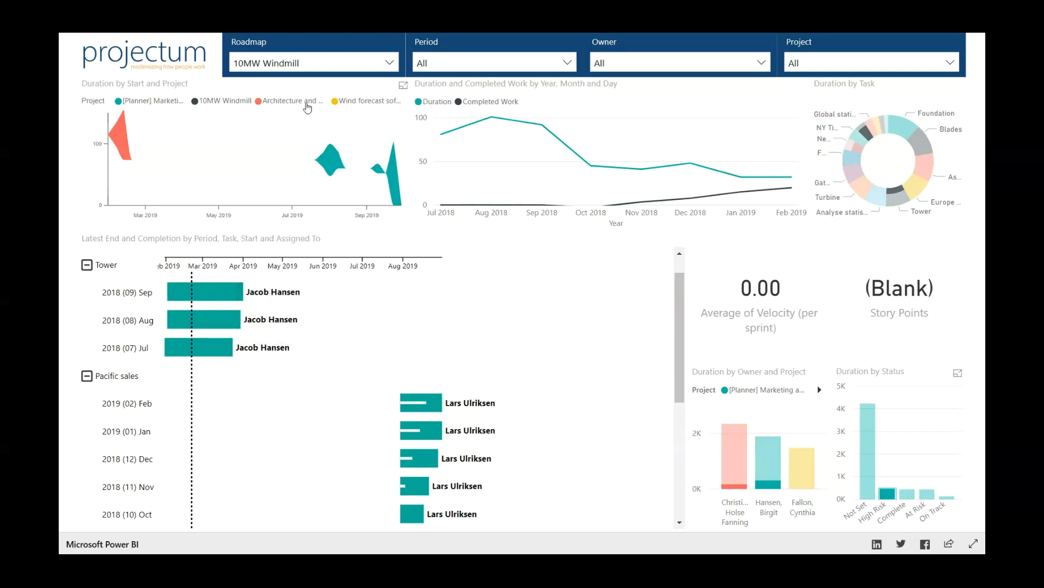
Select the Architecture and Engineering stream in the Duration by Start and Project chart
{"action": "left_click", "coordinate": [125, 154]}
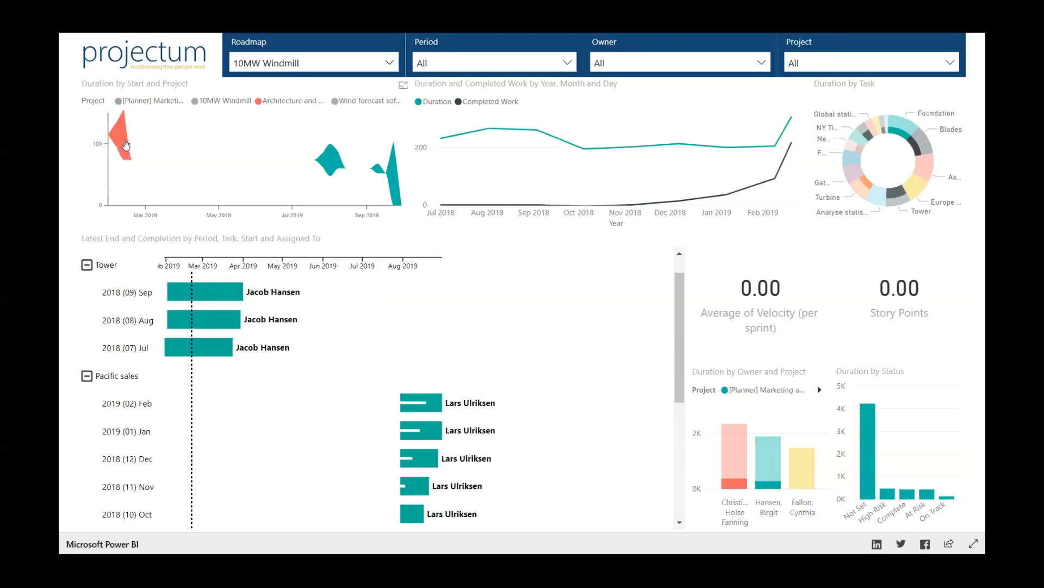
Clear the stream selection in the Duration by Start and Project chart and filter the report by period 2018 (11) Nov
{"action": "left_click", "coordinate": [157, 161]}
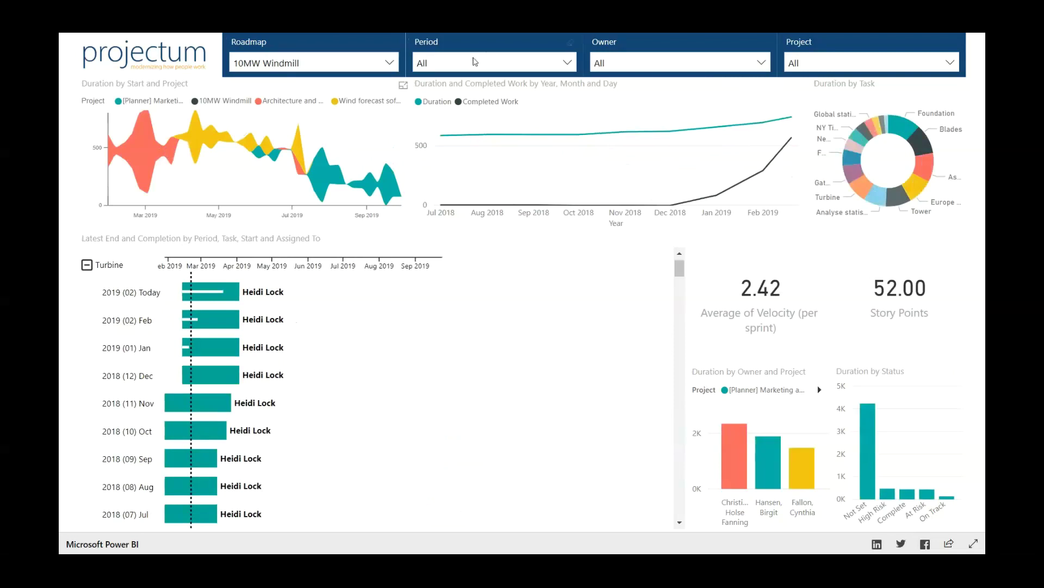
{"action": "left_click", "coordinate": [557, 70]}
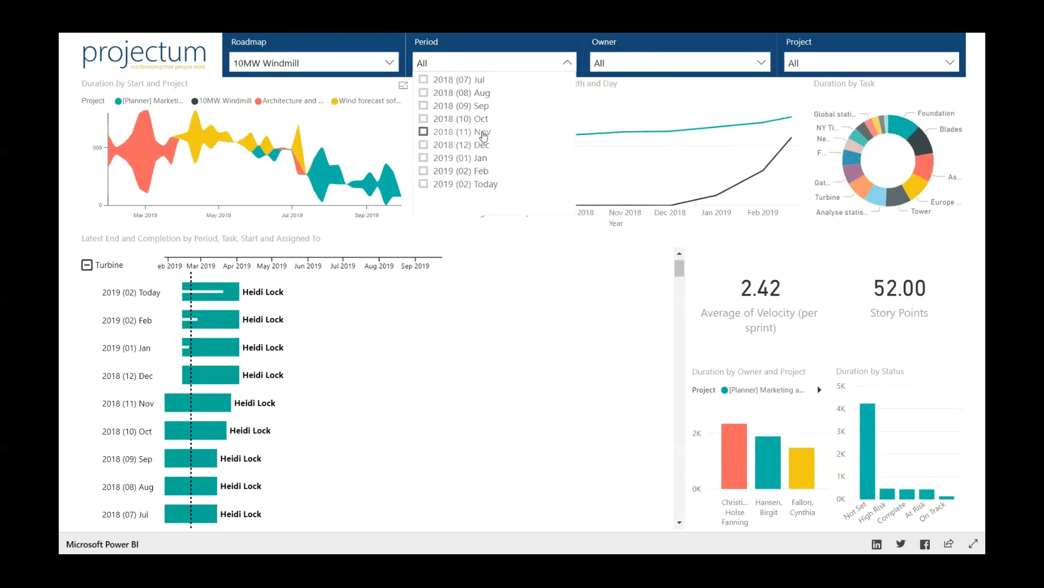
{"action": "left_click", "coordinate": [482, 132]}
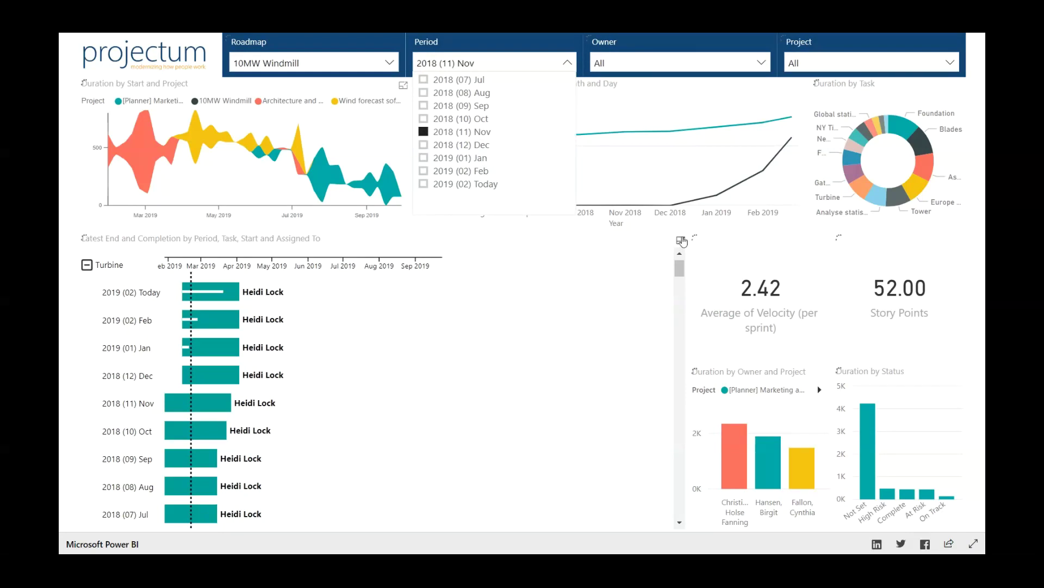
Enlarge the Latest End and Completion timeline, examine the task schedules for the filtered period, and return to the full report
{"action": "left_click", "coordinate": [682, 241]}
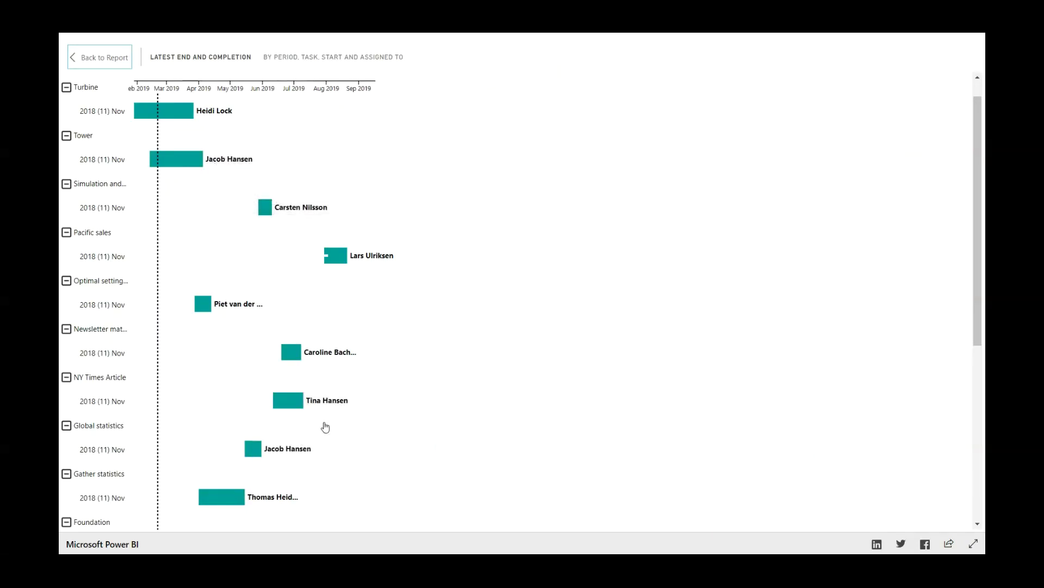
{"action": "scroll", "coordinate": [329, 424], "scroll_direction": "down", "scroll_amount": 6}
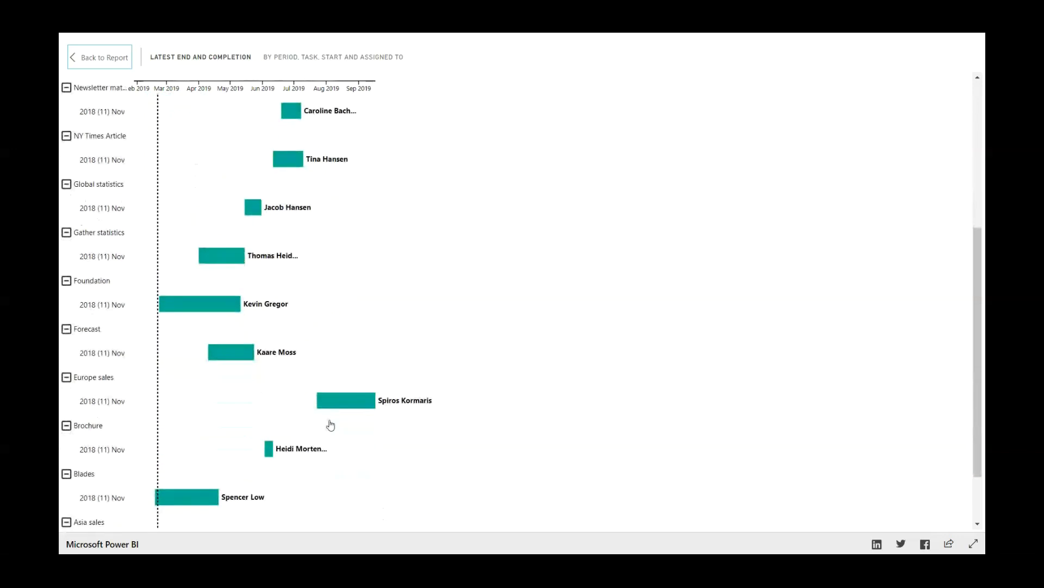
{"action": "scroll", "coordinate": [510, 401], "scroll_direction": "up", "scroll_amount": 6}
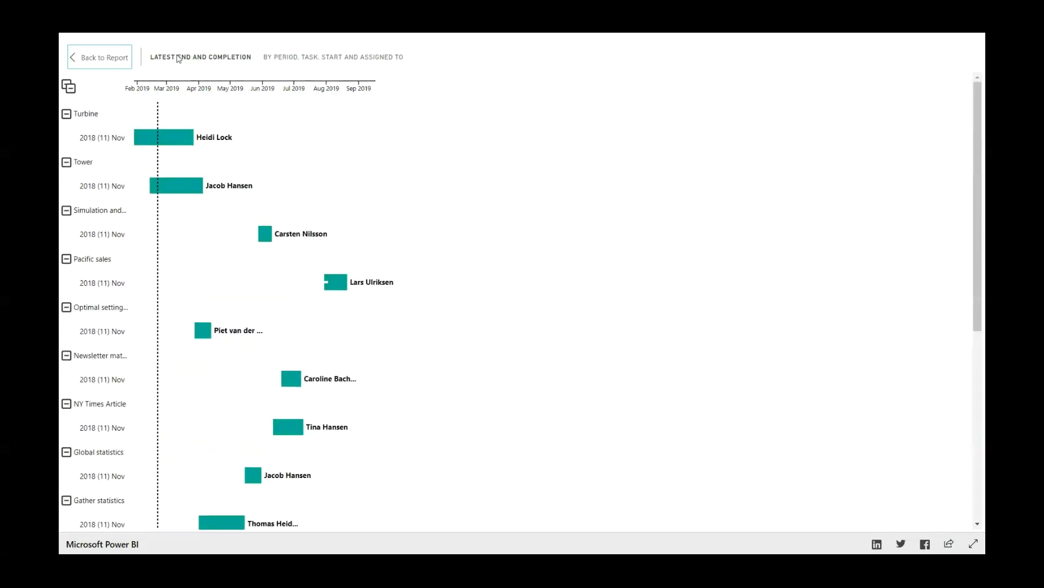
{"action": "left_click", "coordinate": [96, 64]}
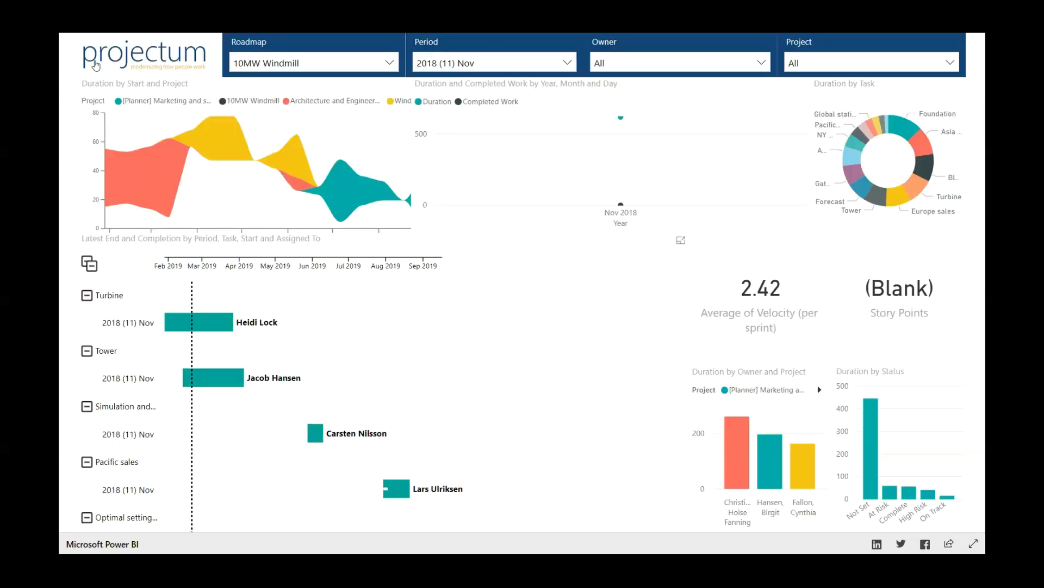
{"action": "mouse_move", "coordinate": [623, 186]}
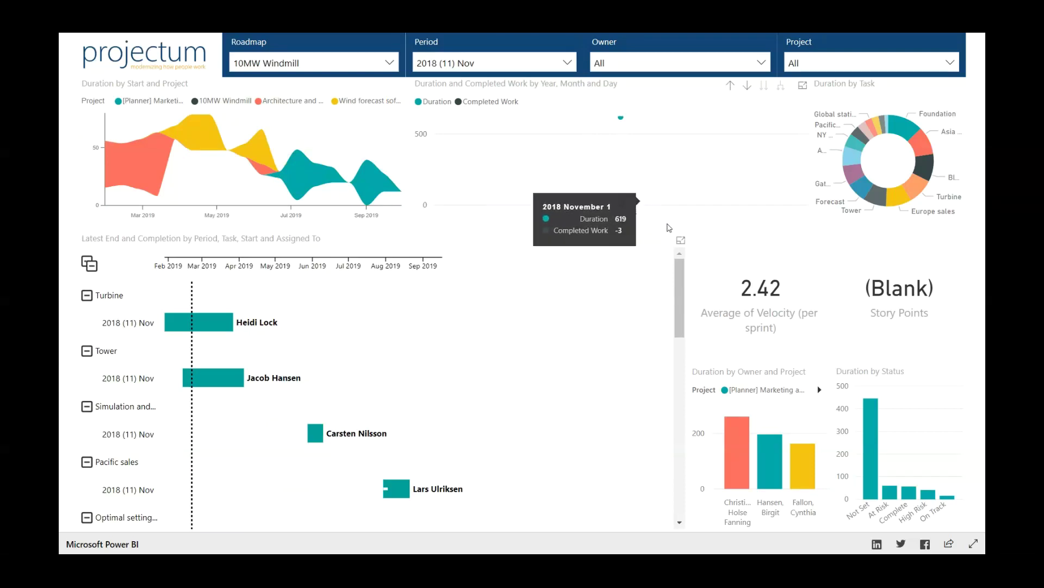
{"action": "key", "text": "alt+Tab"}
{"action": "key", "text": "alt+Tab"}
{"action": "key", "text": "Escape"}
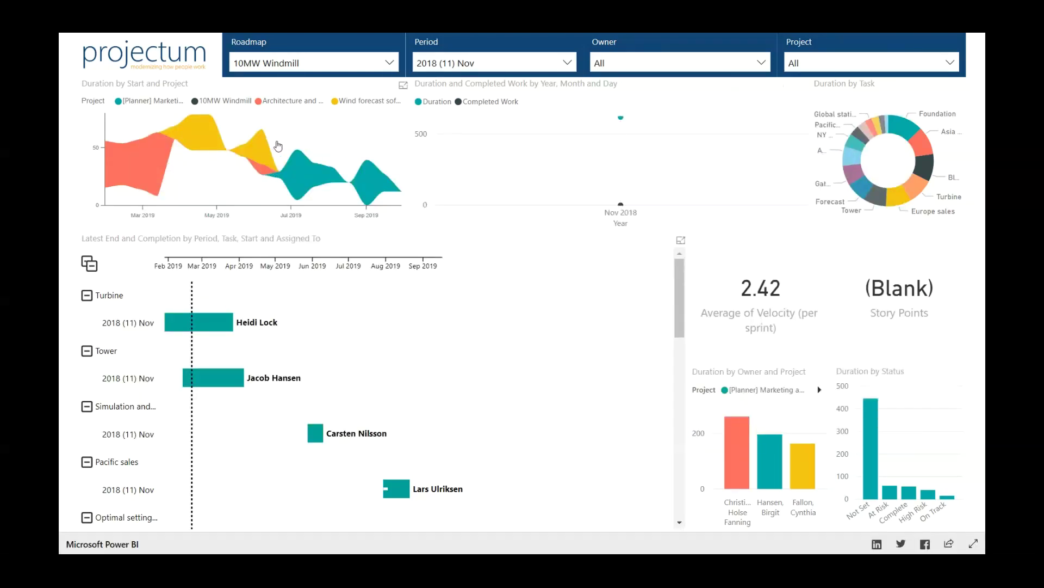
Select the Wind forecast software stream in the Duration by Start and Project chart and clear the 2018 (11) Nov period filter
{"action": "left_click", "coordinate": [265, 150]}
{"action": "left_click", "coordinate": [452, 63]}
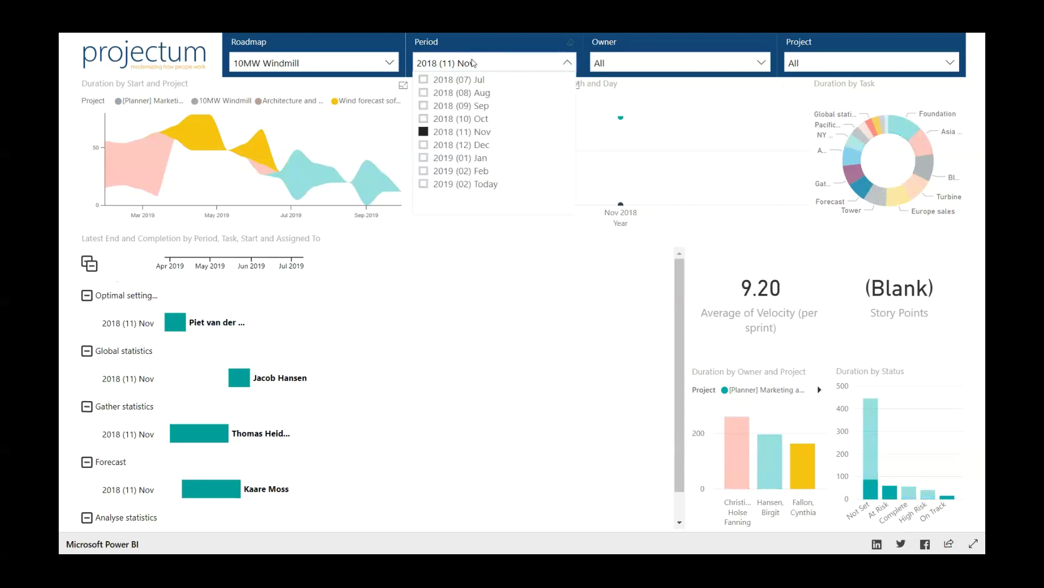
{"action": "left_click", "coordinate": [443, 136]}
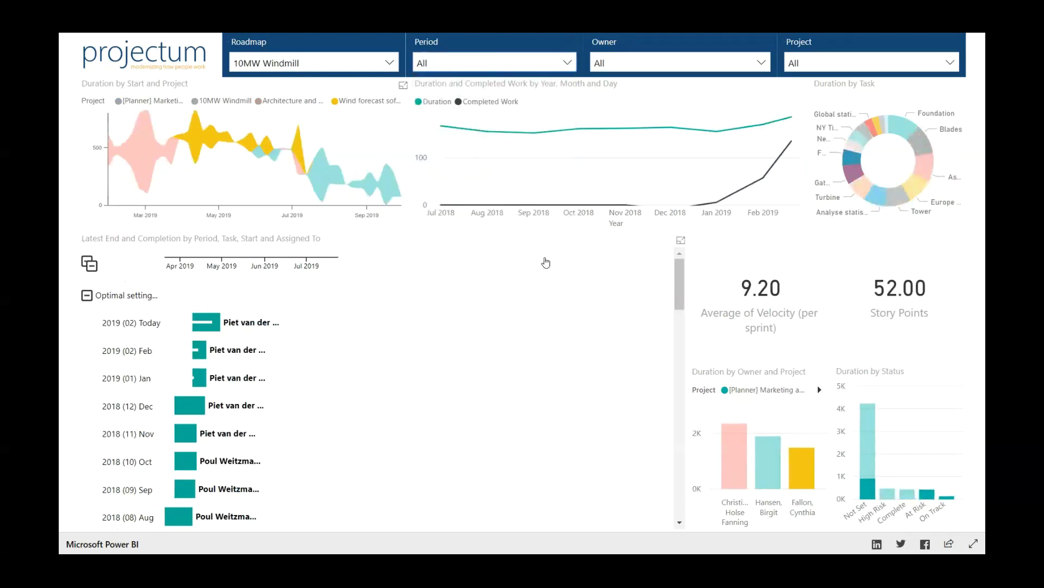
{"action": "mouse_move", "coordinate": [303, 153]}
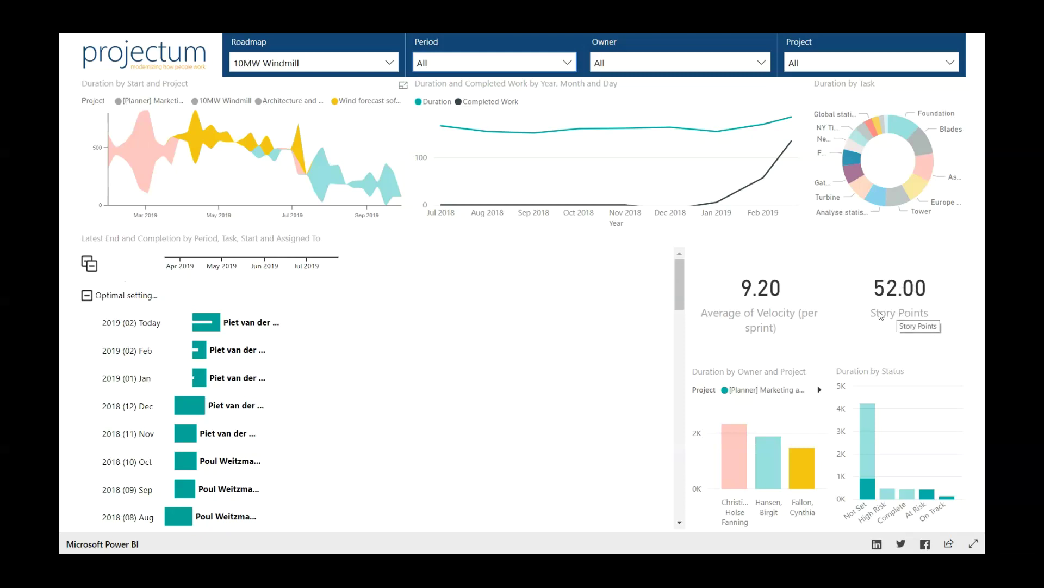
Switch to the PowerPoint slide show and advance past the Reporting and Workings of Roadmap slides to the Roadmap components slide
{"action": "key", "text": "alt+Tab"}
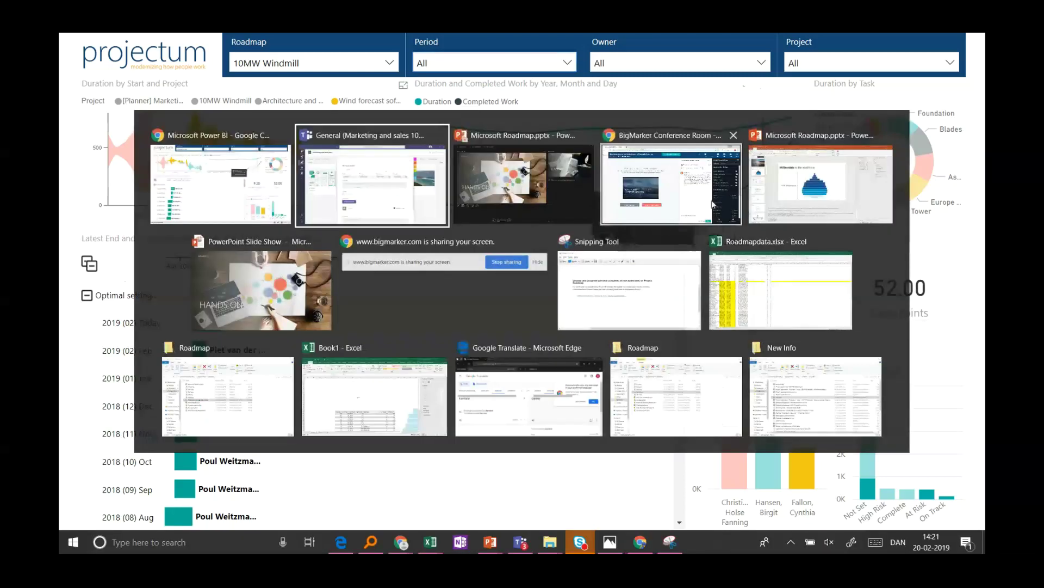
{"action": "left_click", "coordinate": [557, 200]}
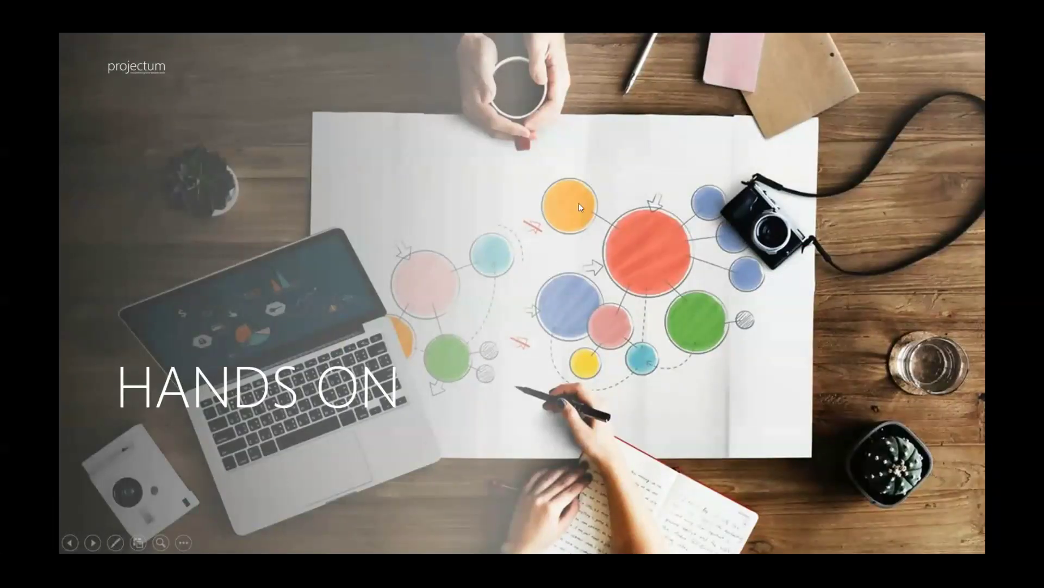
{"action": "key", "text": "Right"}
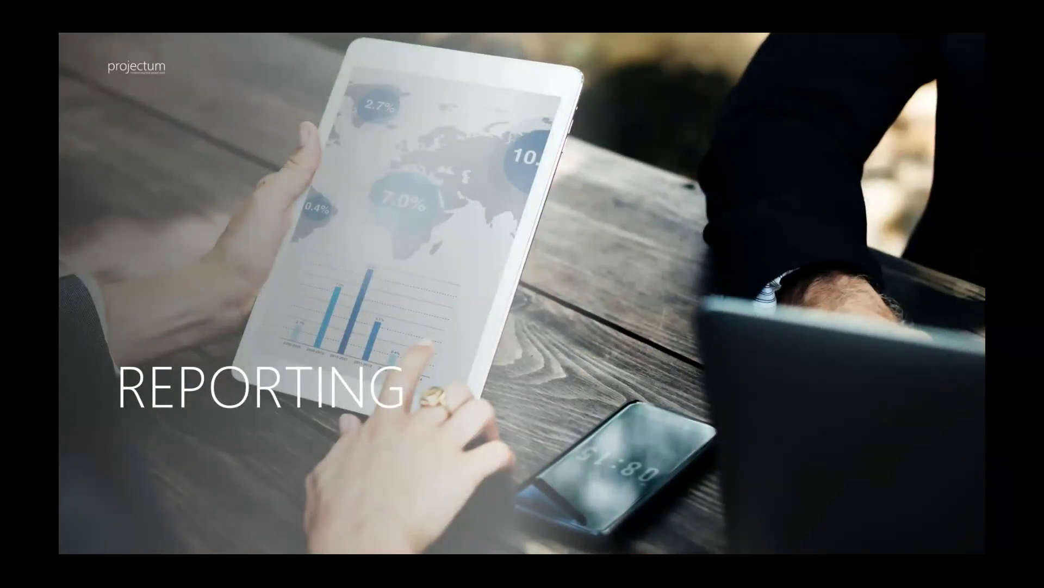
{"action": "key", "text": "Right"}
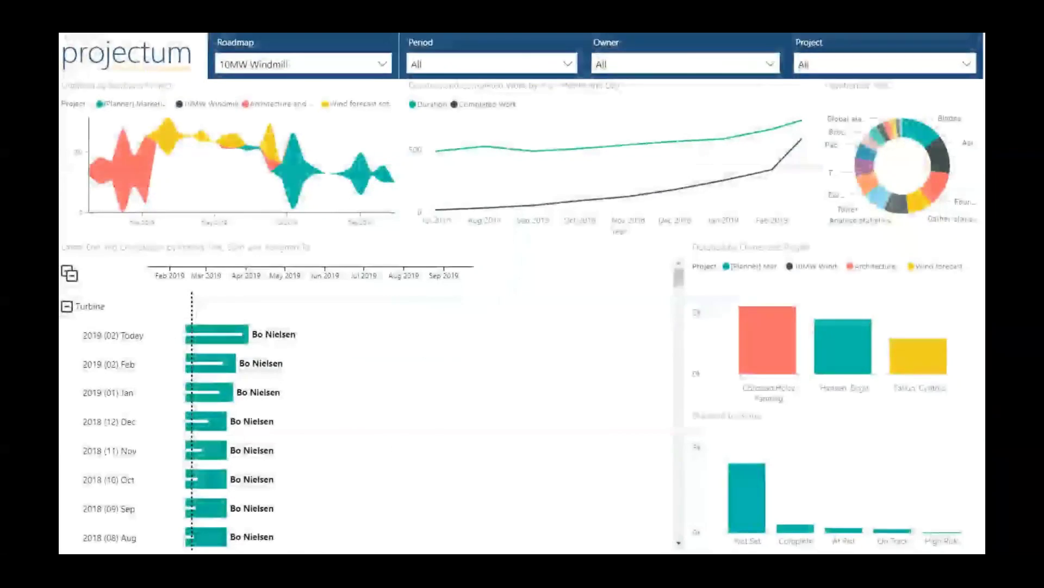
{"action": "key", "text": "Right"}
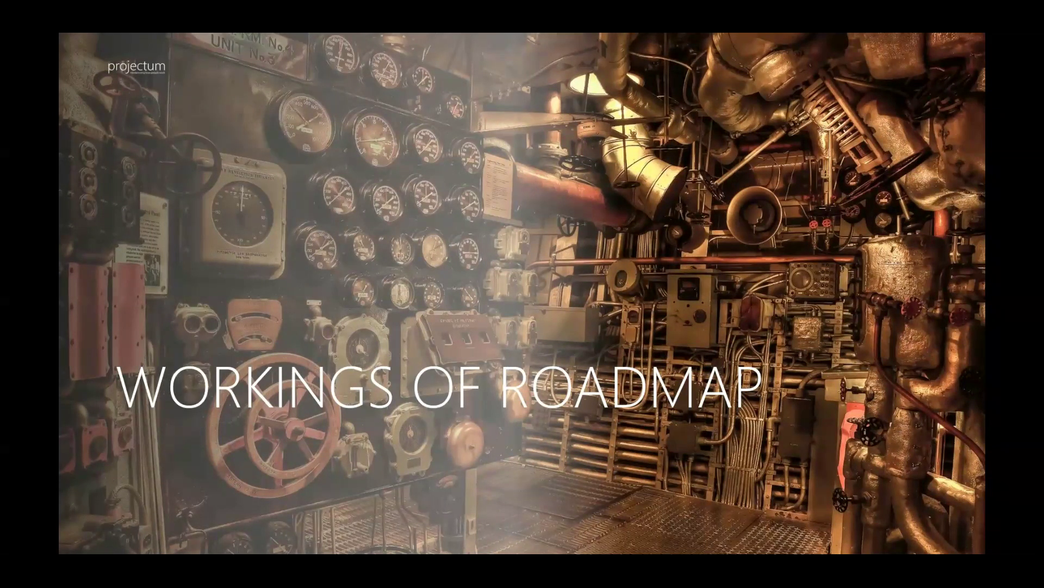
{"action": "key", "text": "Right"}
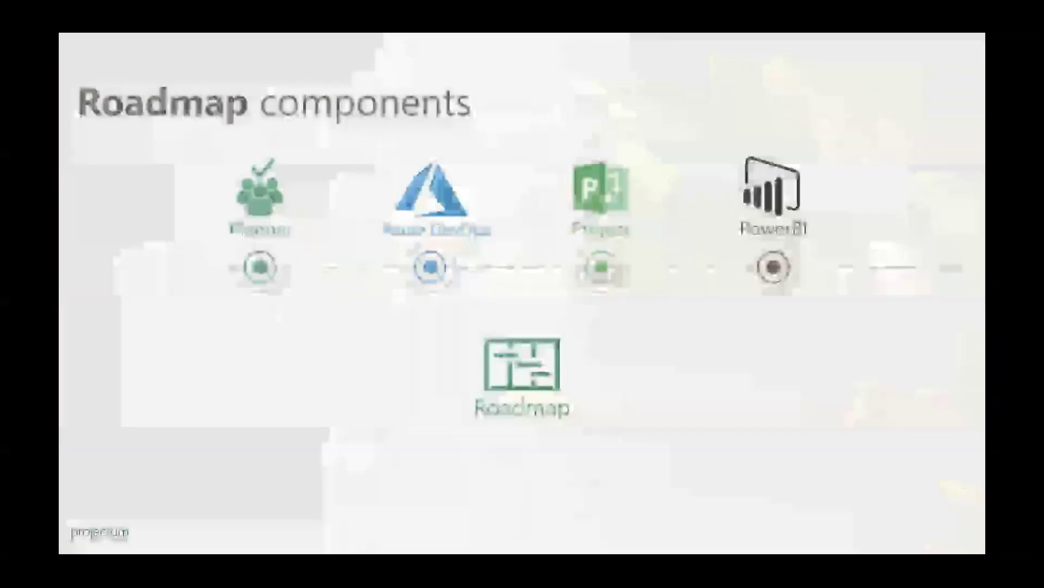